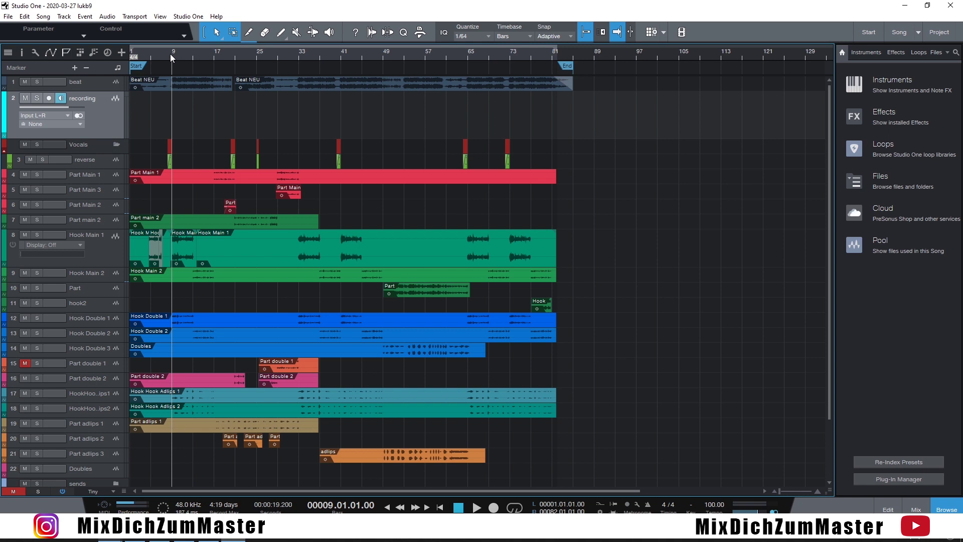
Play the song from bar 9 to about bar 17 and show the mixer console
key(space)
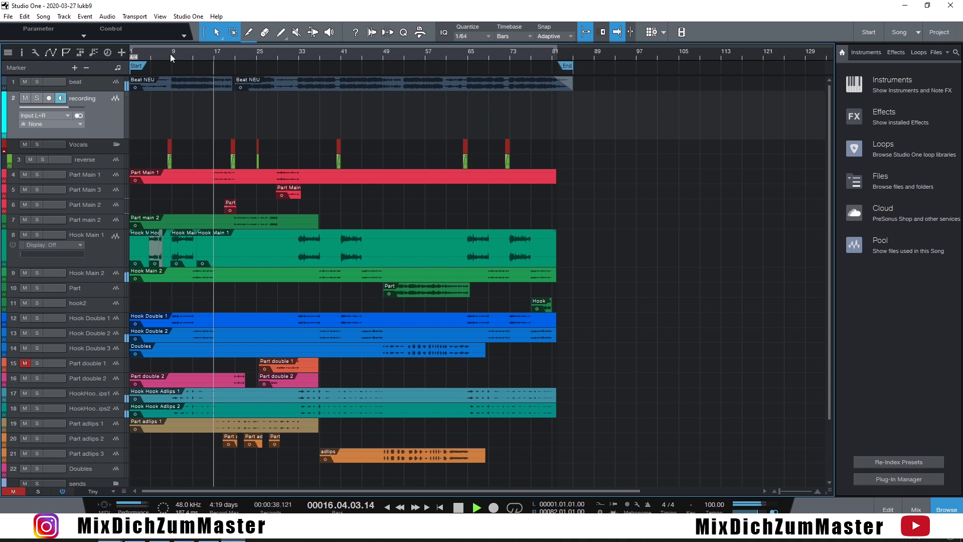
key(space)
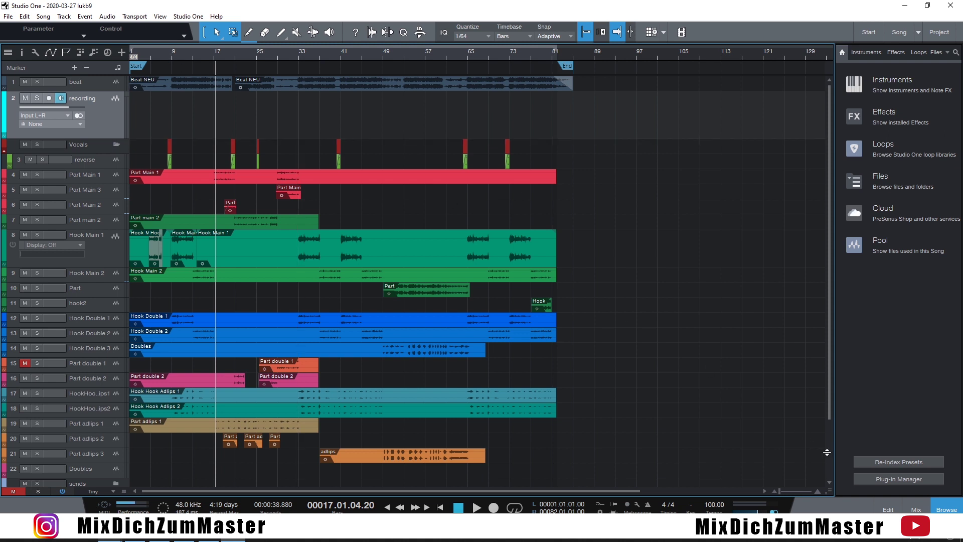
click(915, 509)
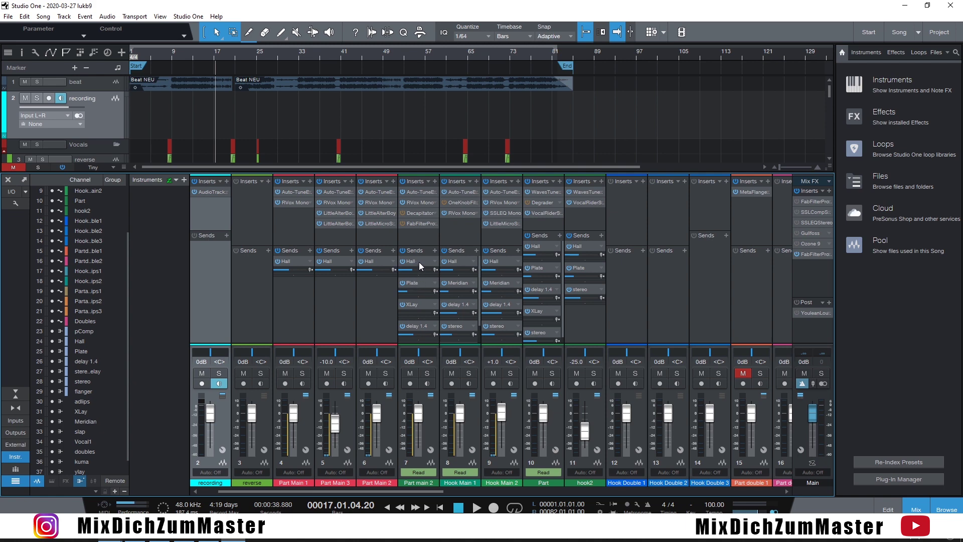
Inspect the Hall send's FabFilter Pro-Q 3 and ValhallaVintageVerb inserts, including the reverb's preset list
mouse_move(504, 271)
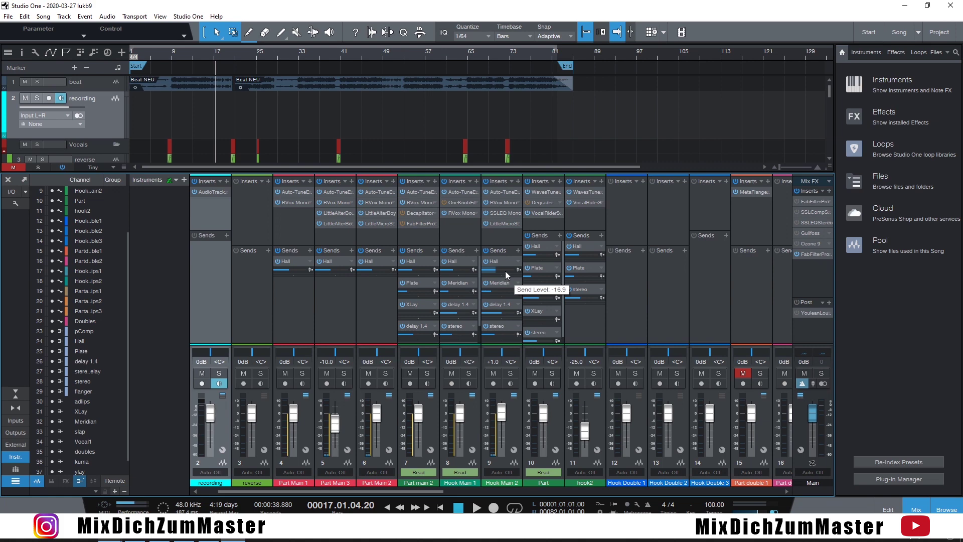
double_click(415, 284)
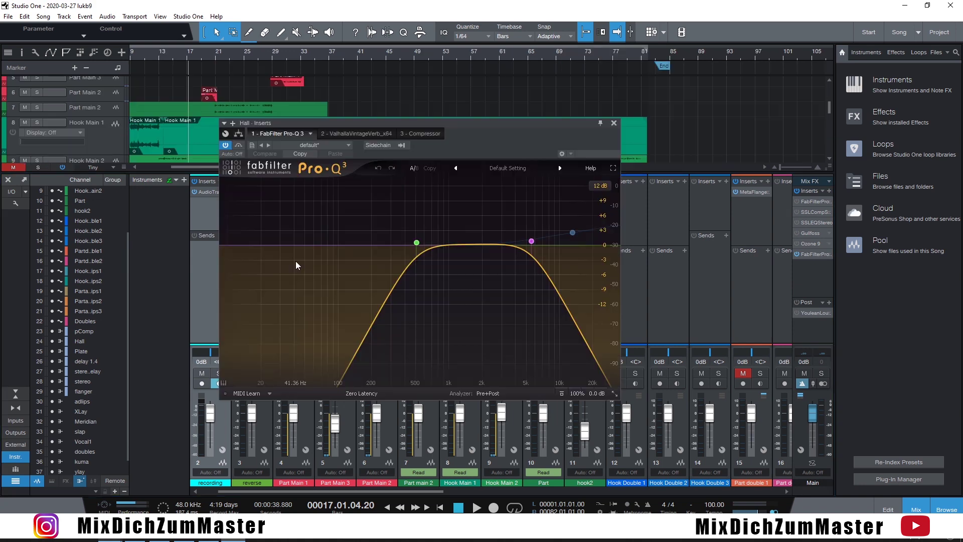
click(351, 134)
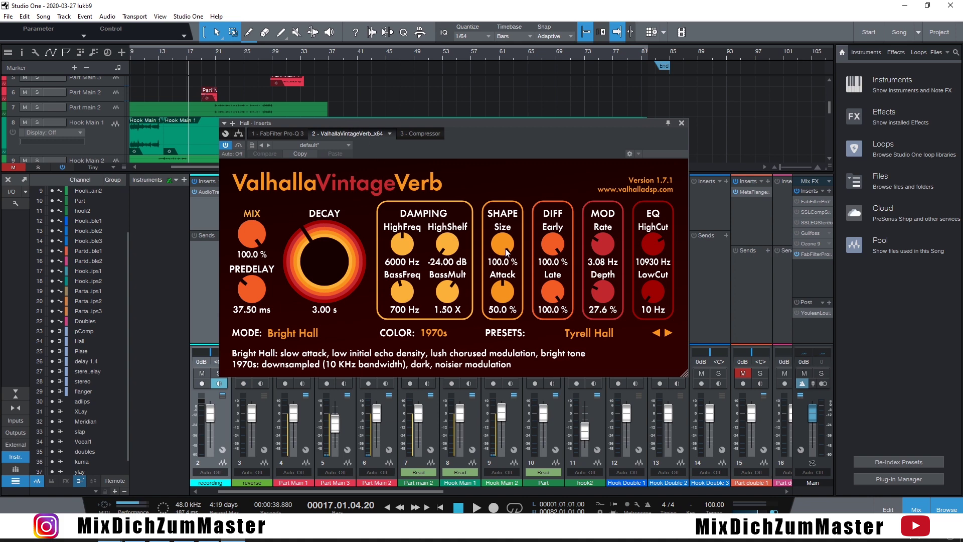
click(598, 333)
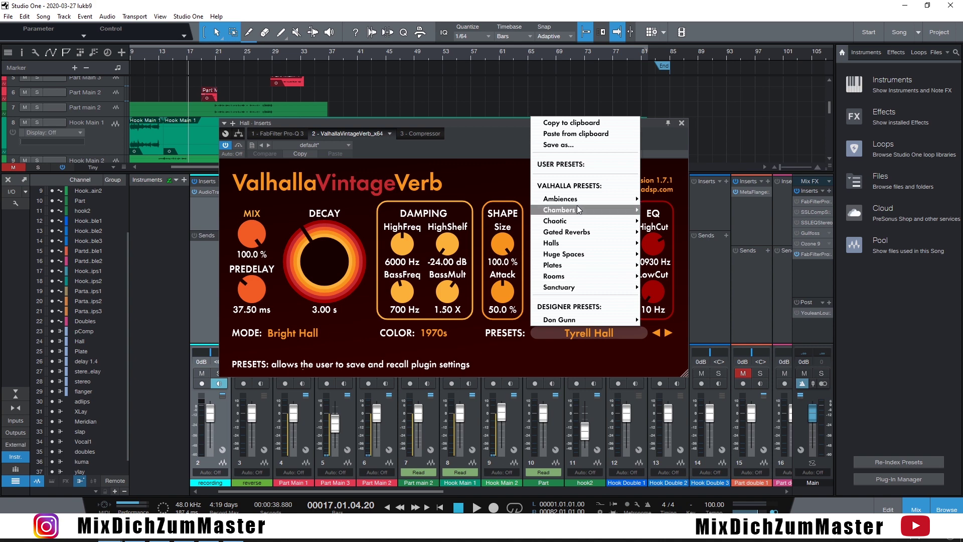
click(419, 285)
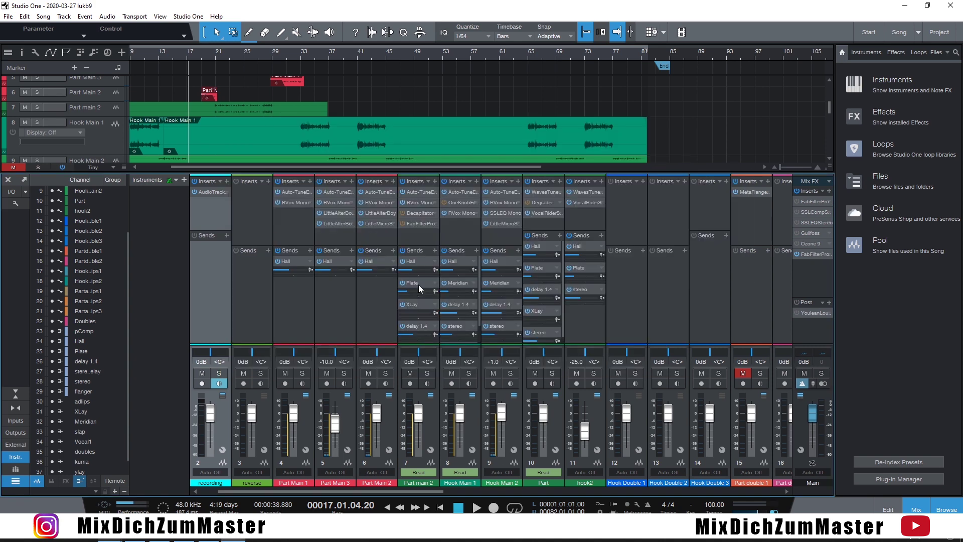
Inspect the Meridian send's ValhallaVintageVerb settings and the Send Level automation lane of the Part main 2 track
click(419, 285)
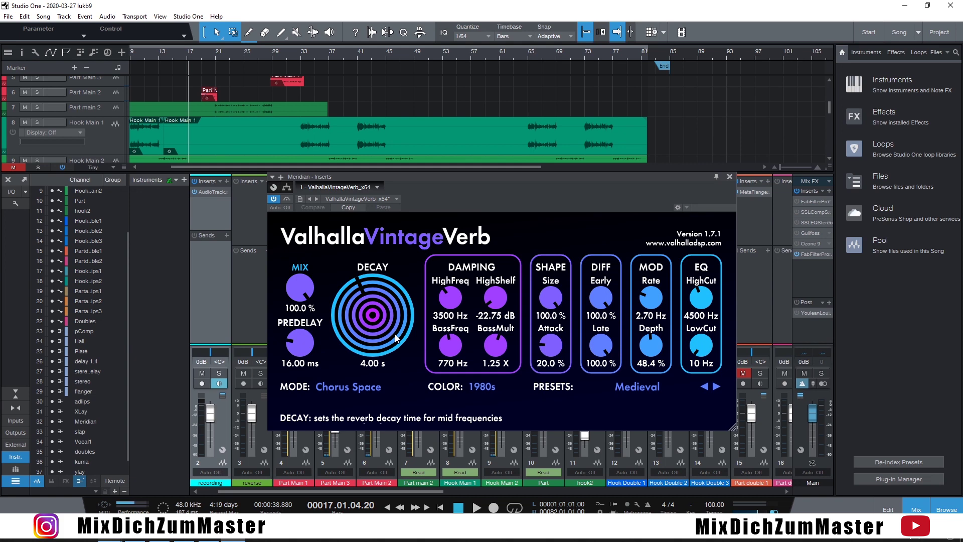
click(730, 176)
drag(412, 492, 735, 496)
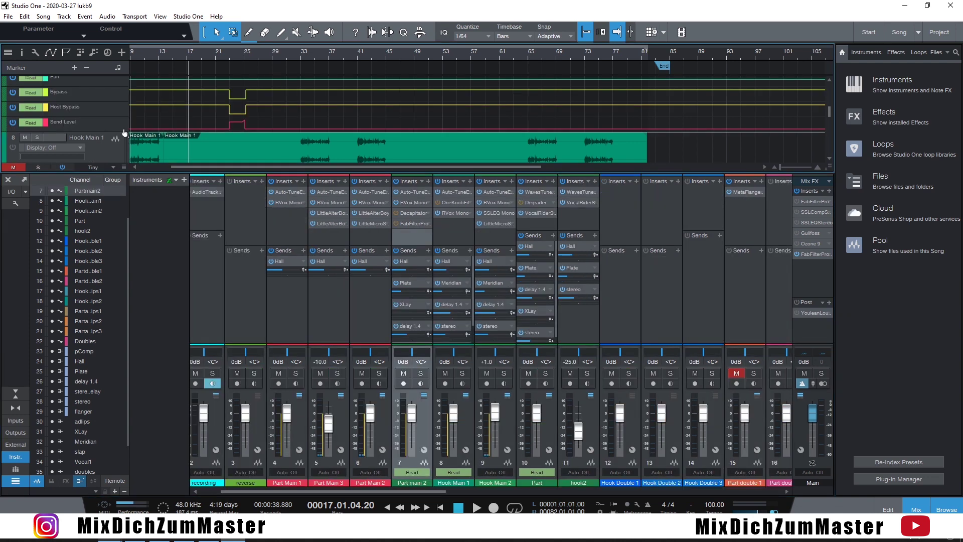
scroll(110, 130, up, 2)
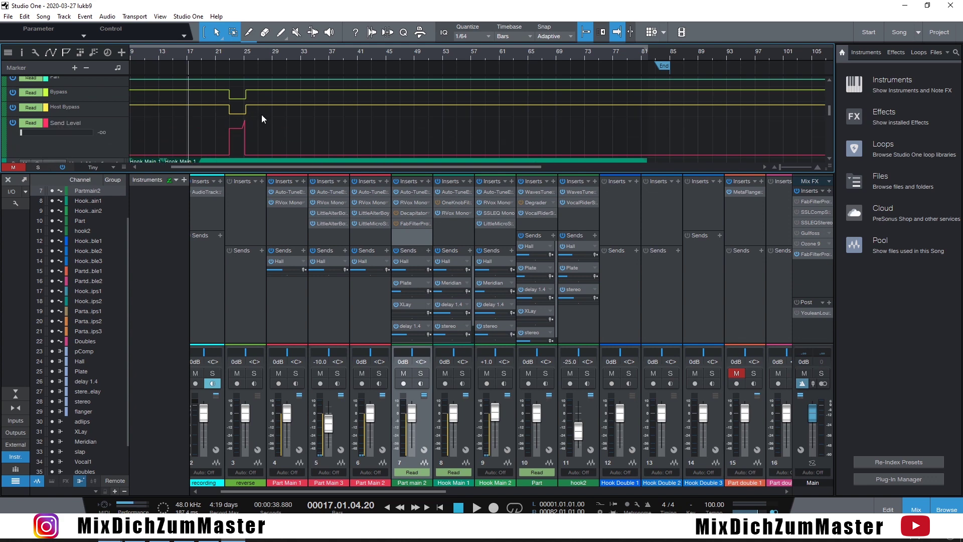
Inspect the EchoBoy settings on the delay 1.4 send and close the plug-in window
double_click(411, 326)
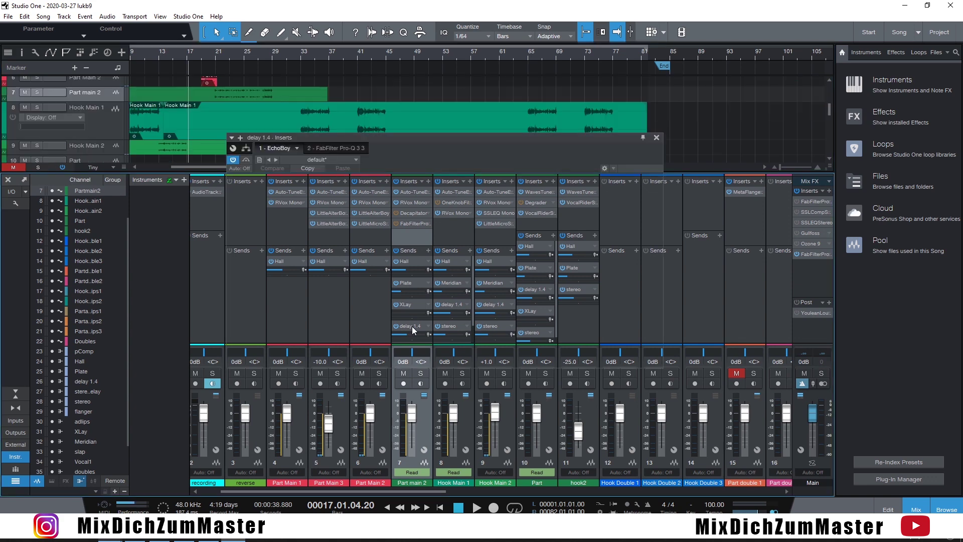
mouse_move(463, 145)
mouse_down()
mouse_move(483, 142)
mouse_move(475, 141)
mouse_up()
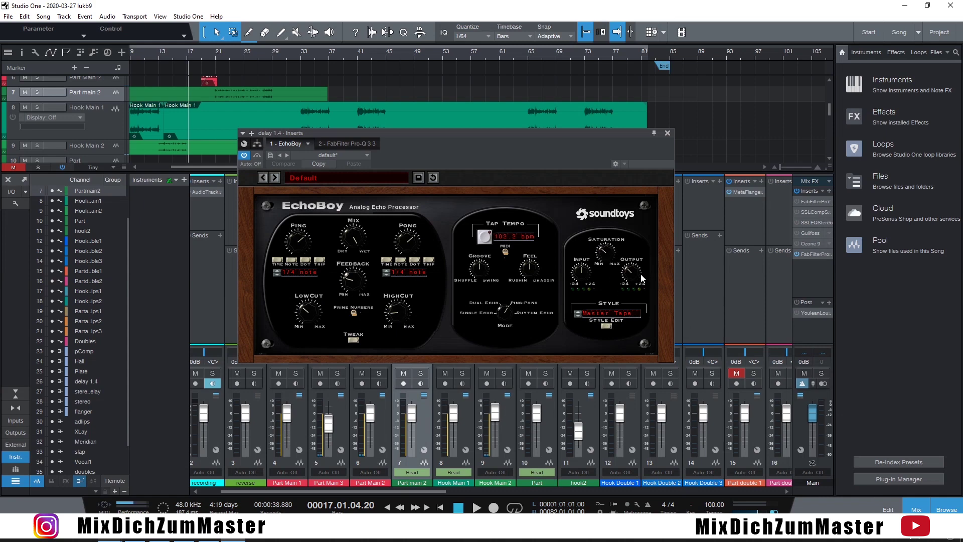
click(668, 133)
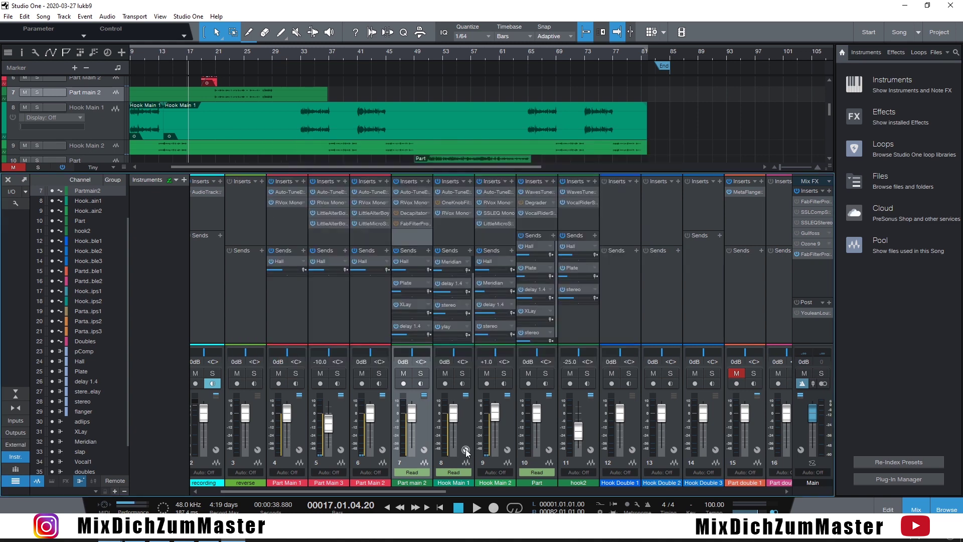
Select the Hook Main 1 track and examine its ylay Send Level automation
click(469, 429)
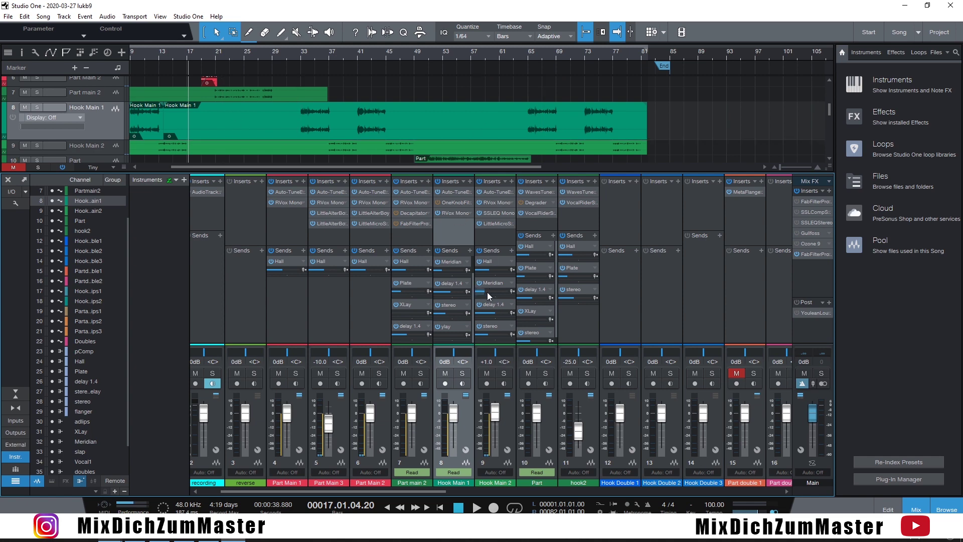
click(453, 305)
click(453, 305)
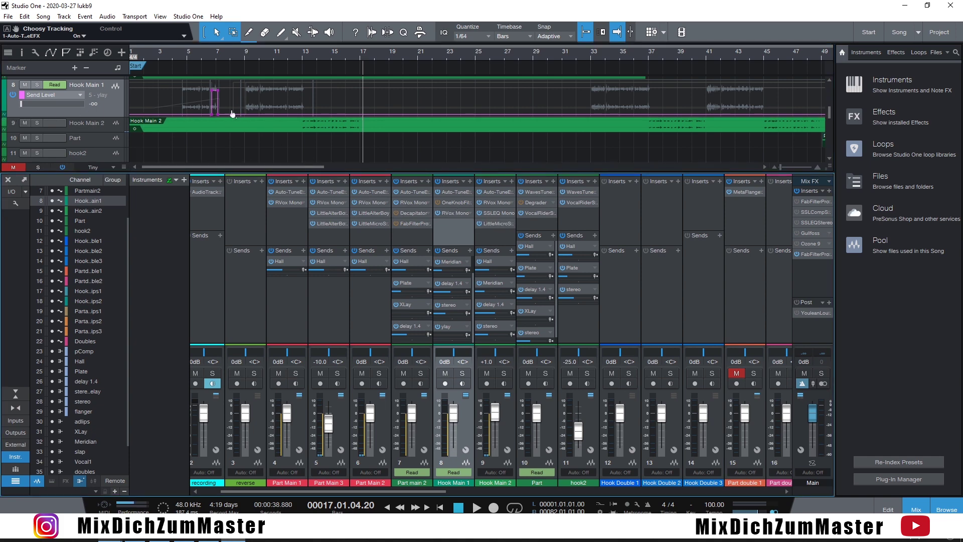
Play the song from bar 4, soloing Hook Main 1 during playback, and clear the solo after stopping
click(173, 56)
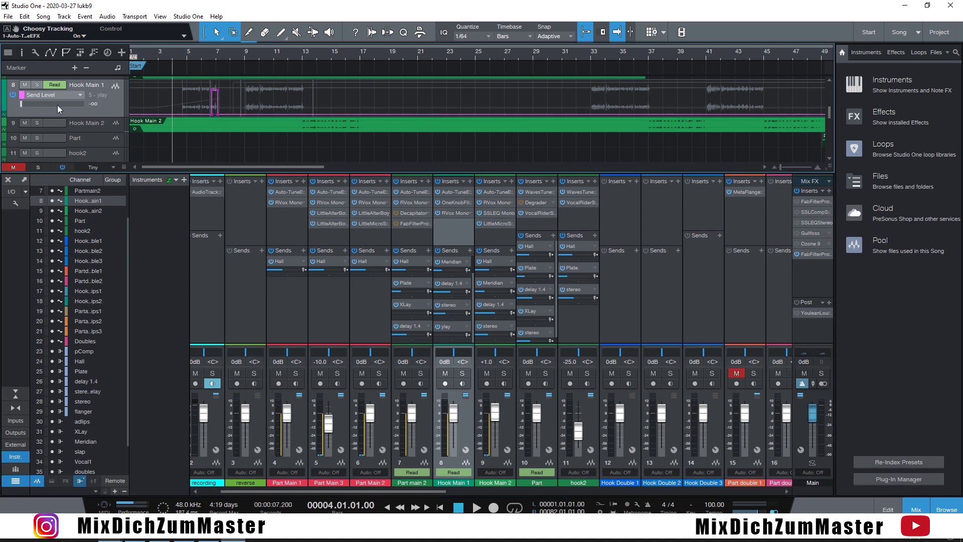
click(5, 114)
scroll(84, 129, down, 1)
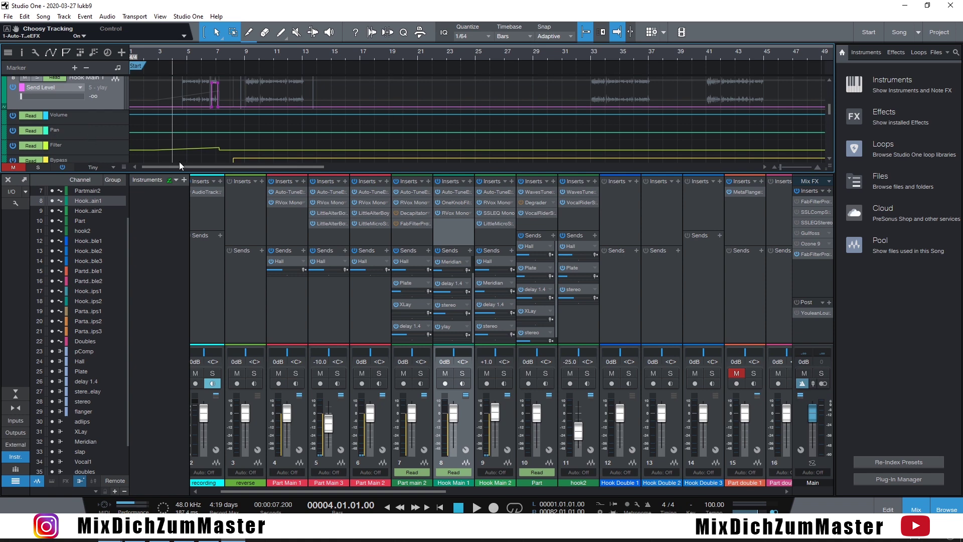
key(a)
key(space)
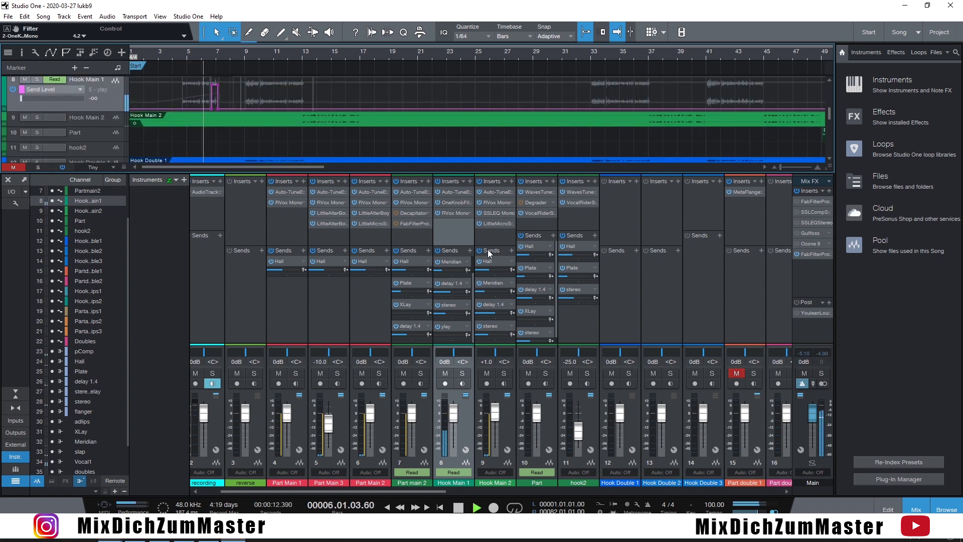
click(463, 374)
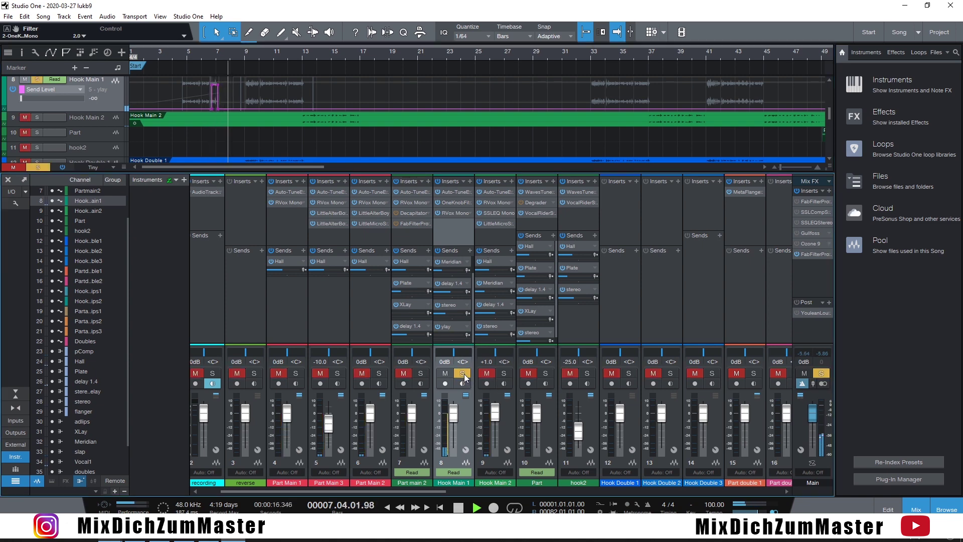
key(space)
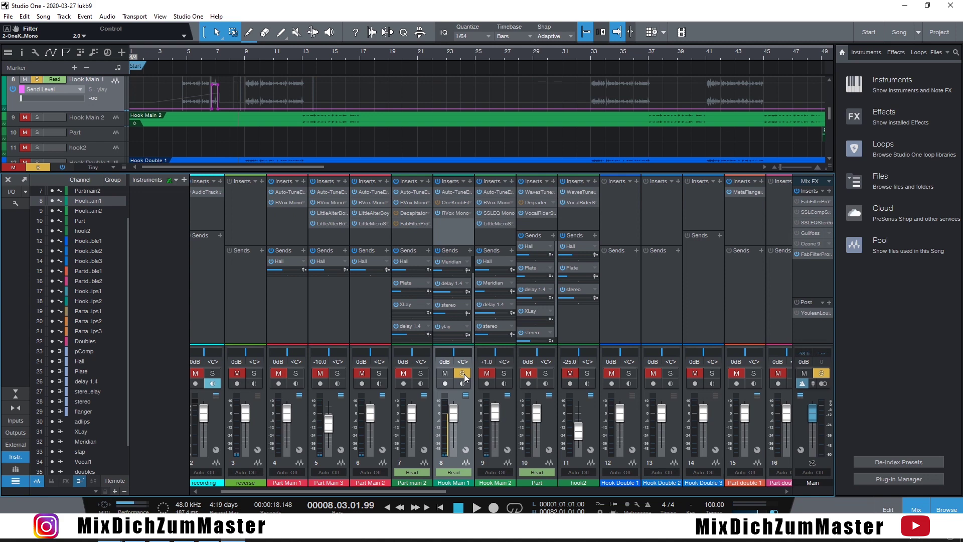
click(463, 374)
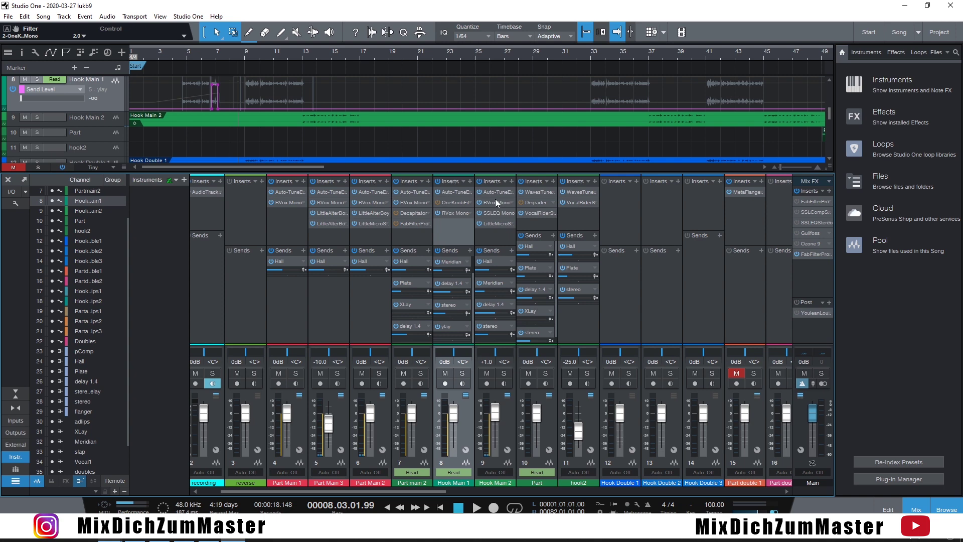
Inspect the Auto-Tune EFX insert on Part main 2 and the Waves Tune Real-Time insert on the Part track
click(414, 191)
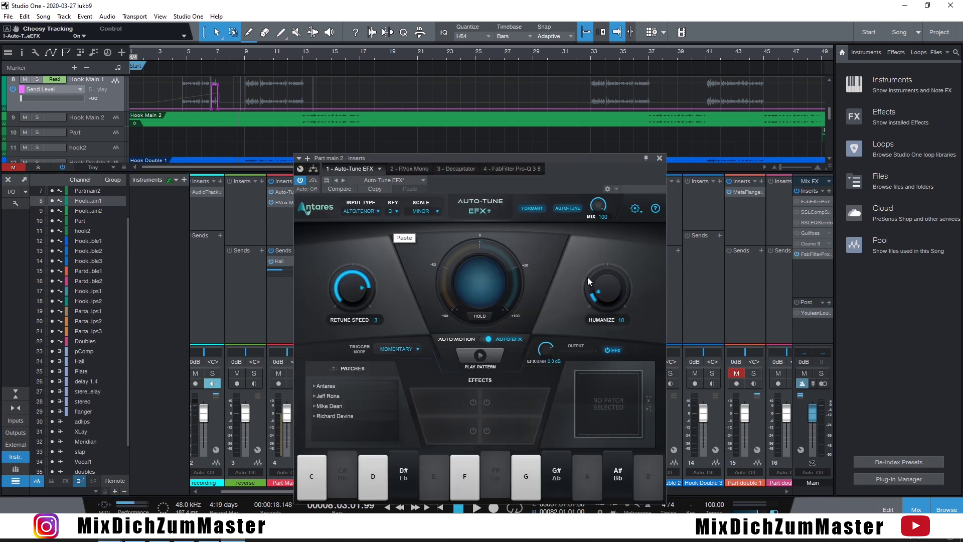
click(660, 158)
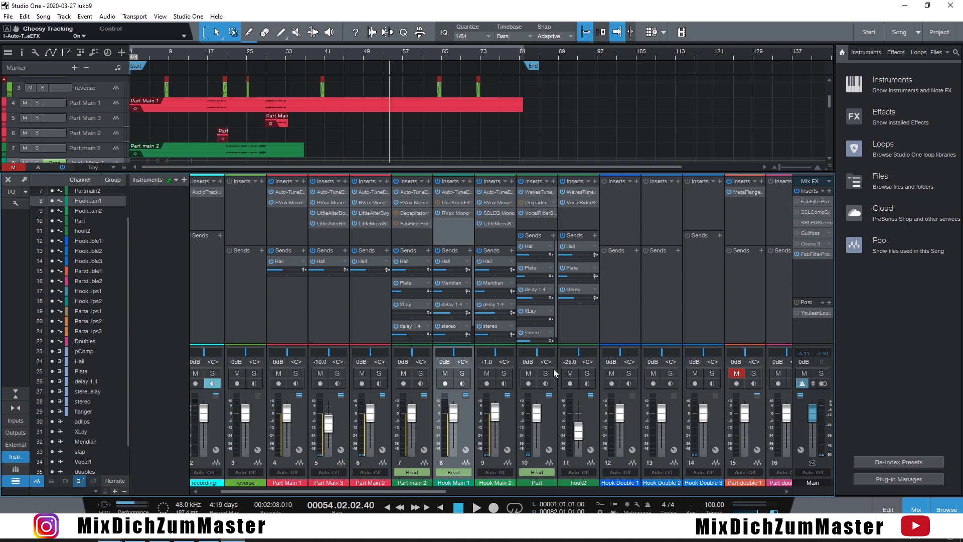
click(536, 224)
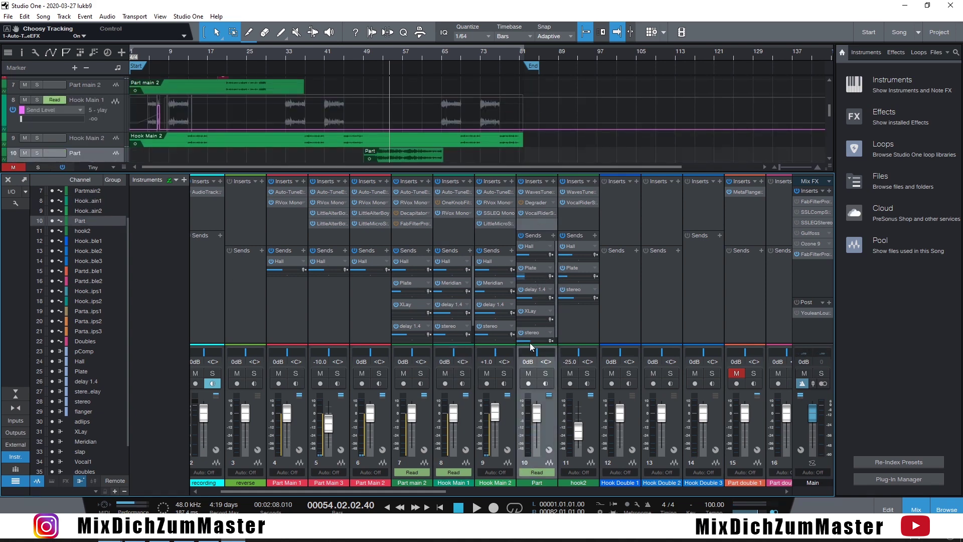
click(533, 193)
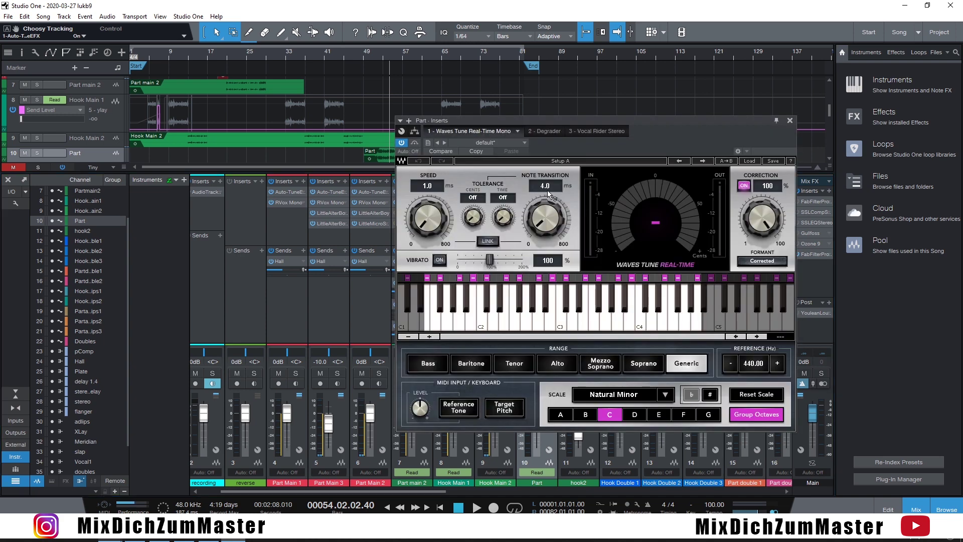
click(791, 121)
Inspect the RVox insert on the red Part Main 2 track and play that track soloed from about bar 19
double_click(372, 202)
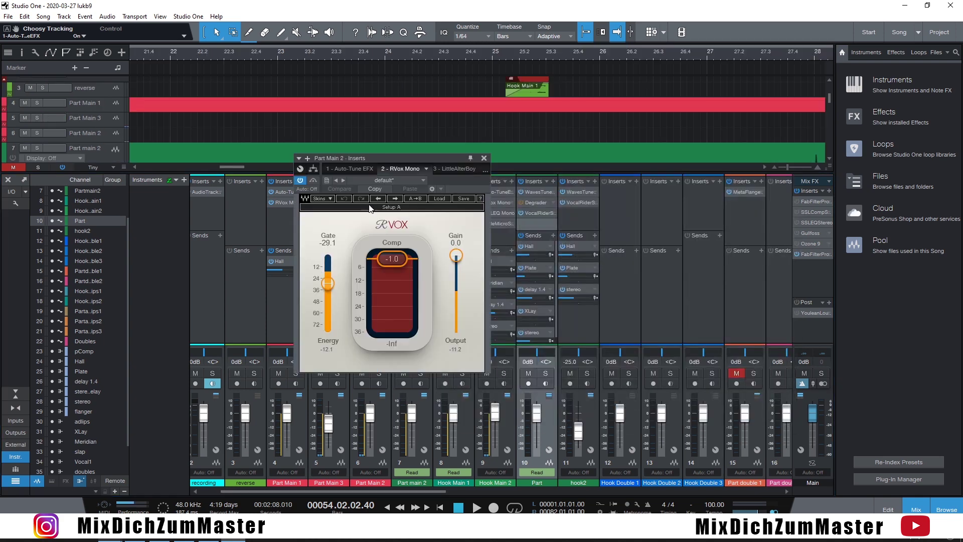
click(484, 158)
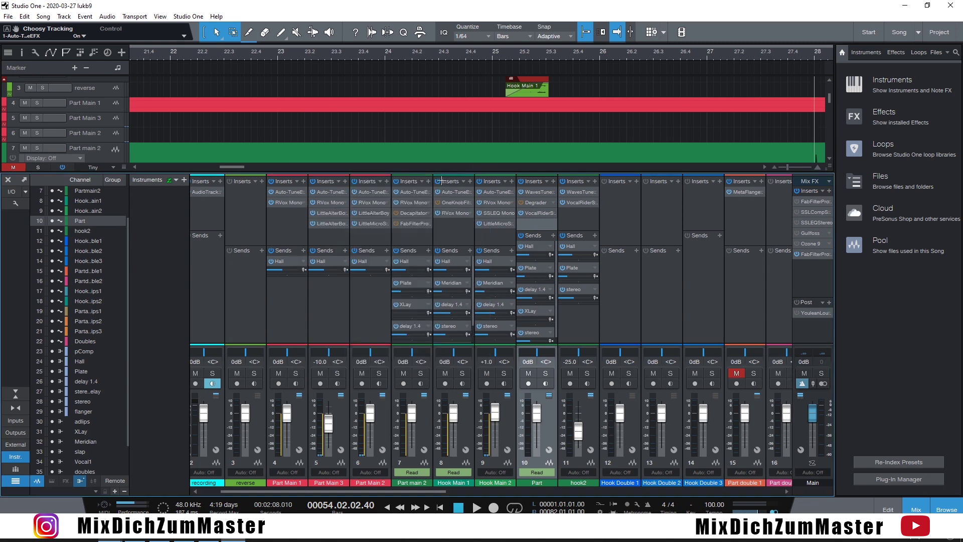
click(362, 213)
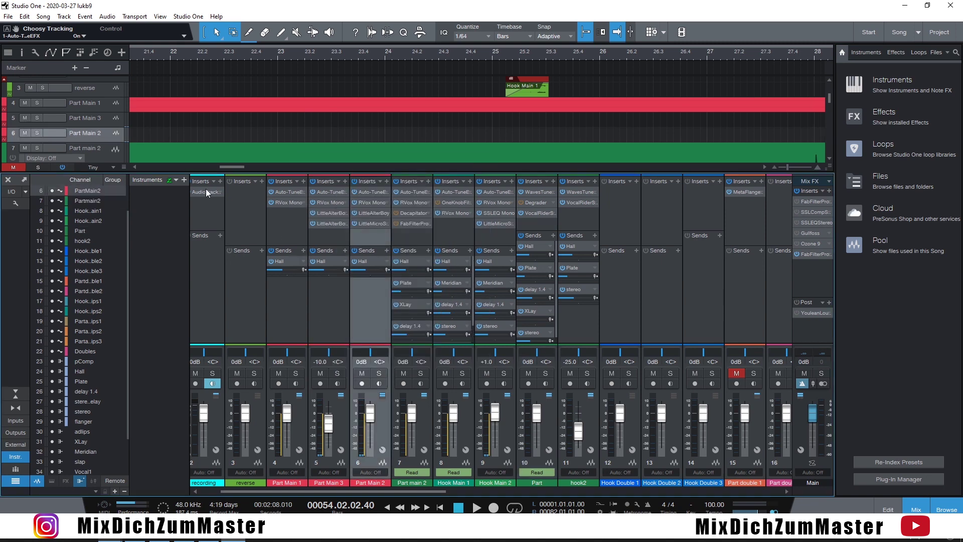
click(37, 133)
click(303, 58)
key(space)
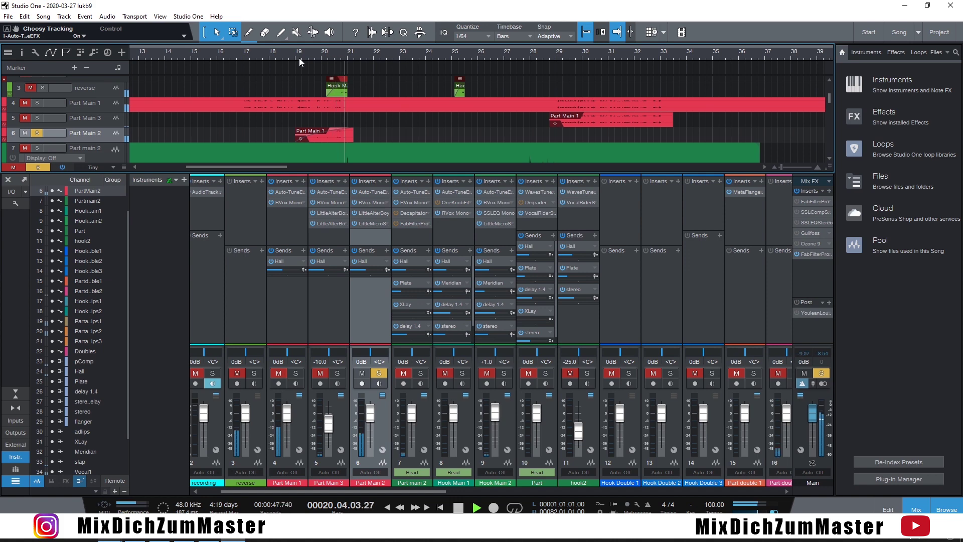
key(space)
click(36, 133)
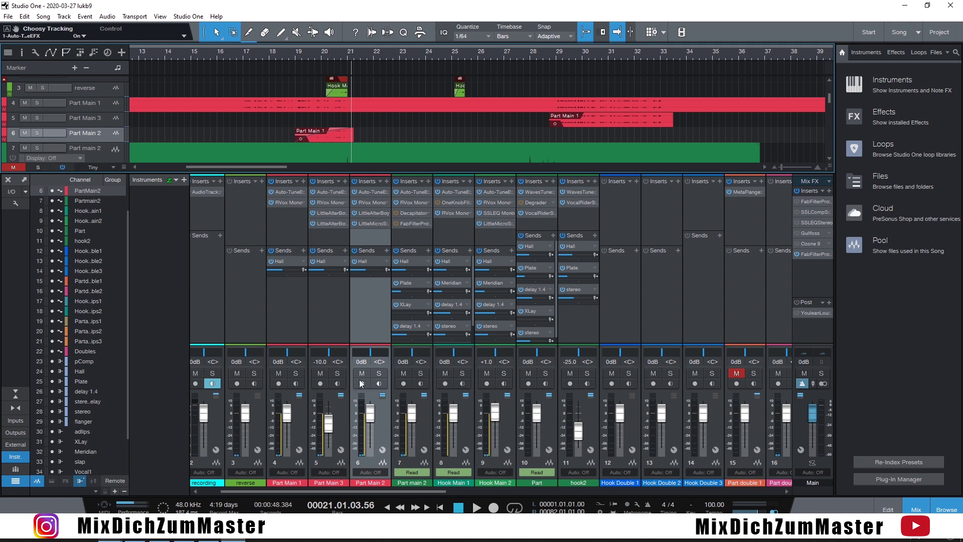
Close the mixer console and play the first hook in the arrangement, stopping at bar 12
click(499, 236)
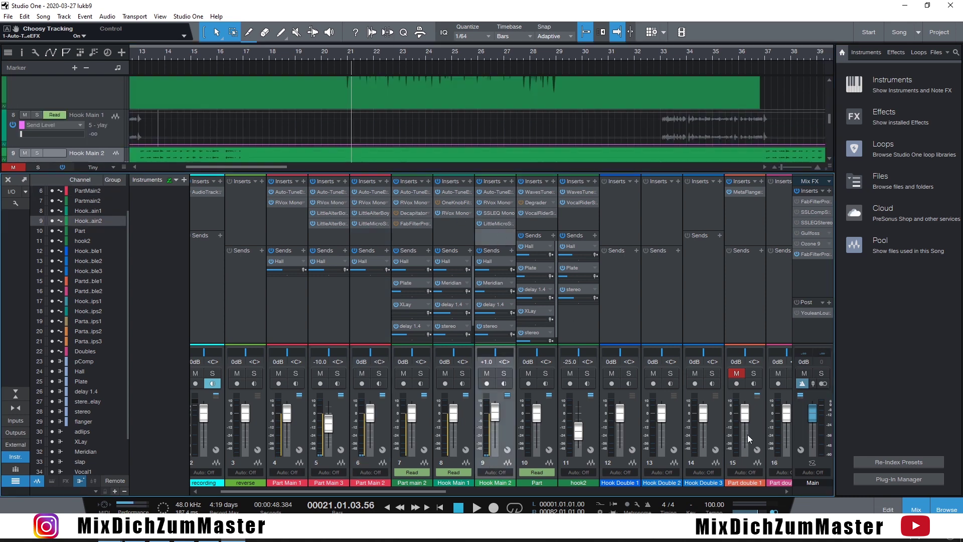
key(F3)
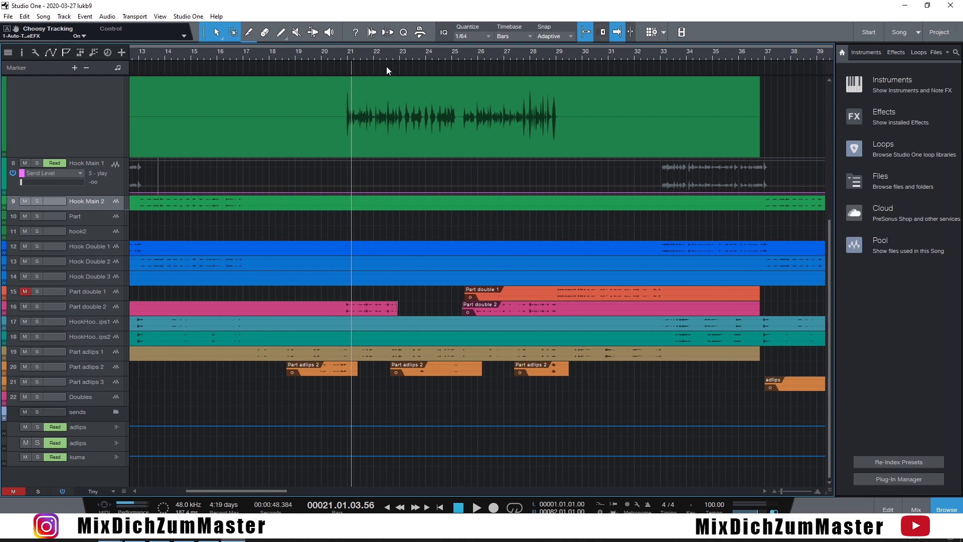
drag(386, 66, 218, 56)
key(space)
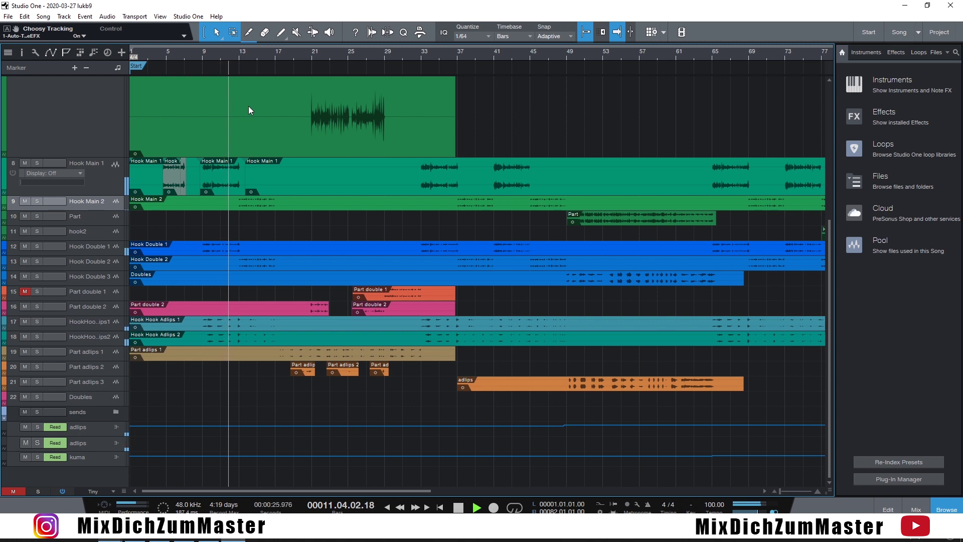
key(space)
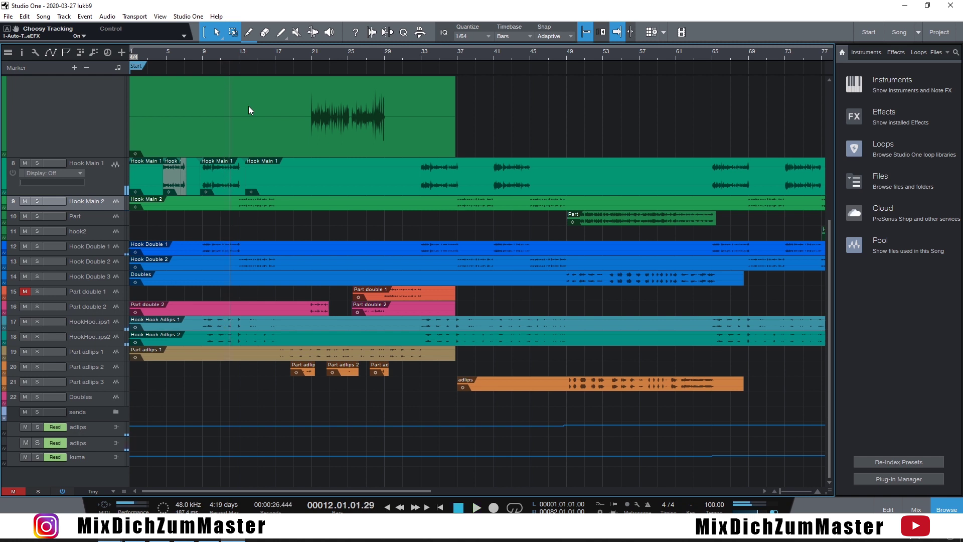
Play the hook from bar 13 and make the Hook Main 2 track taller, stopping playback around bar 15
click(240, 55)
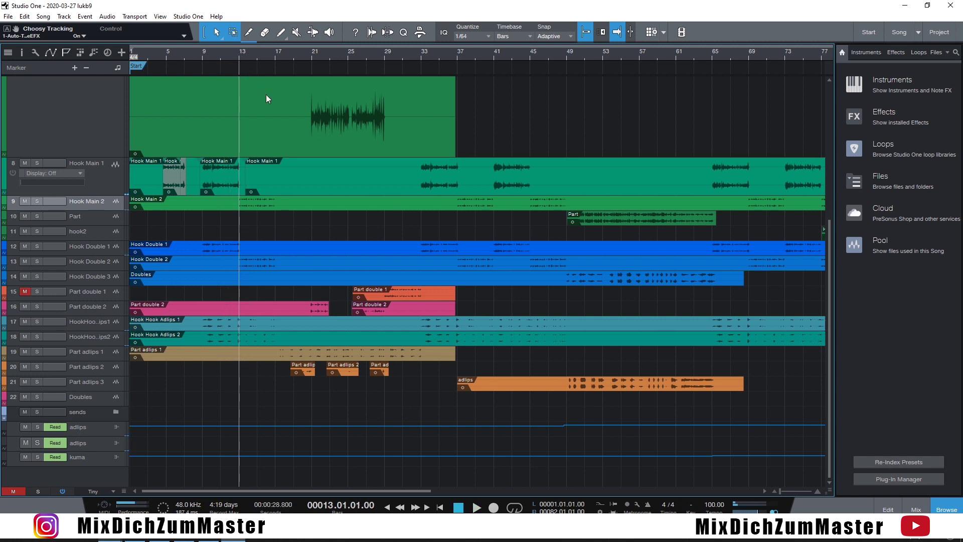
key(space)
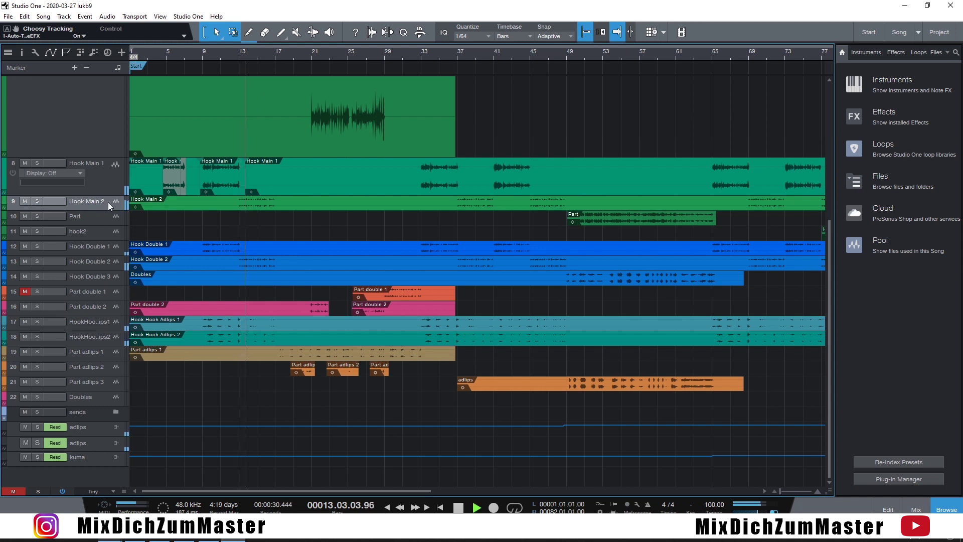
drag(106, 211, 101, 231)
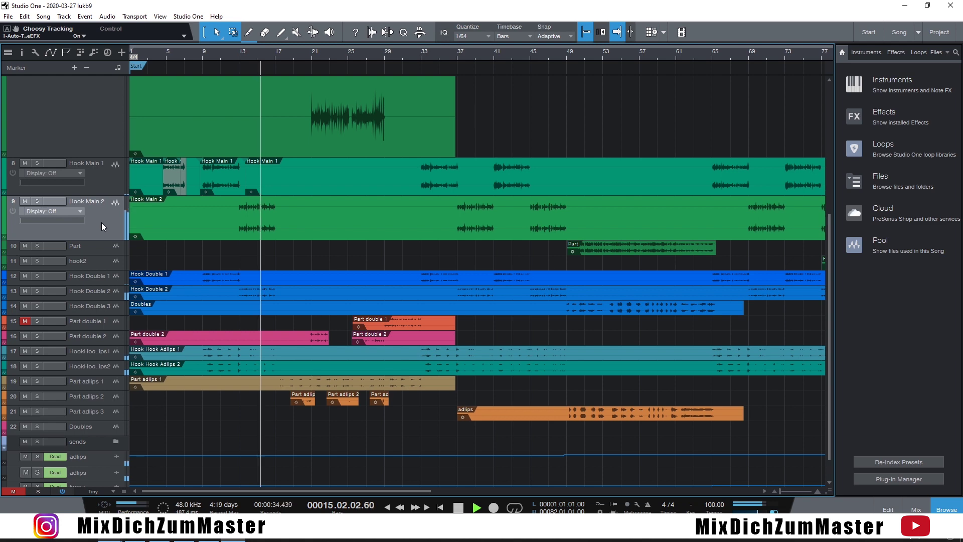
key(space)
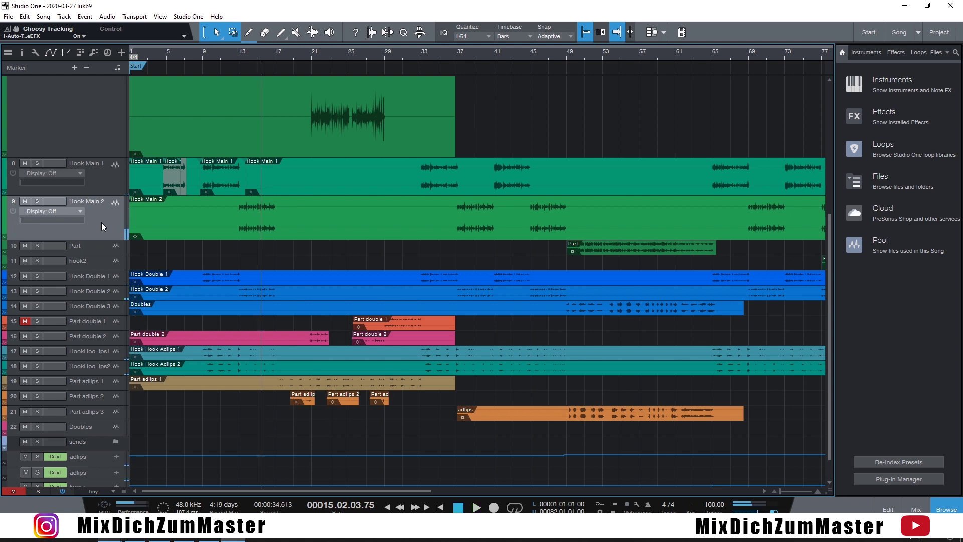
Inspect the SSLEQ Mono and Little MicroShift inserts on Hook Main 2 in the mixer console
key(F3)
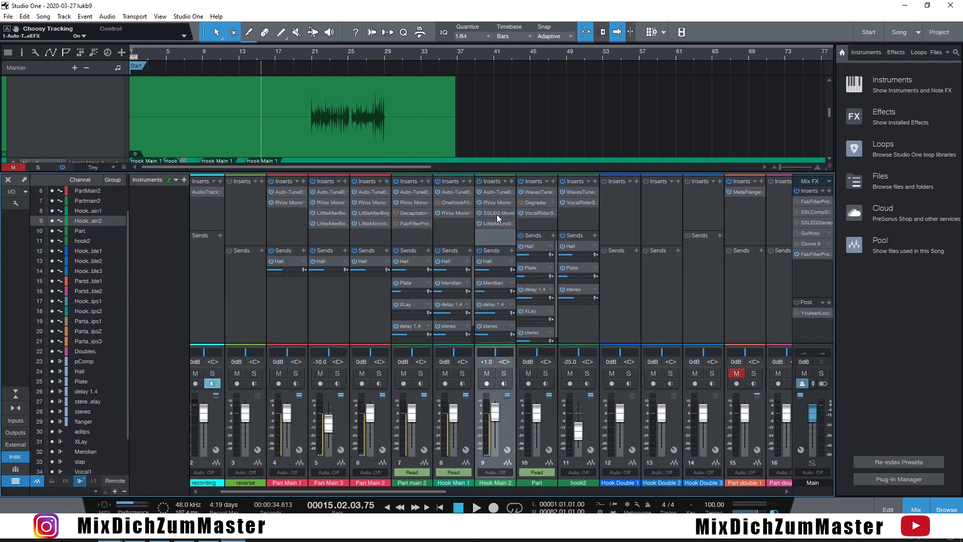
click(499, 213)
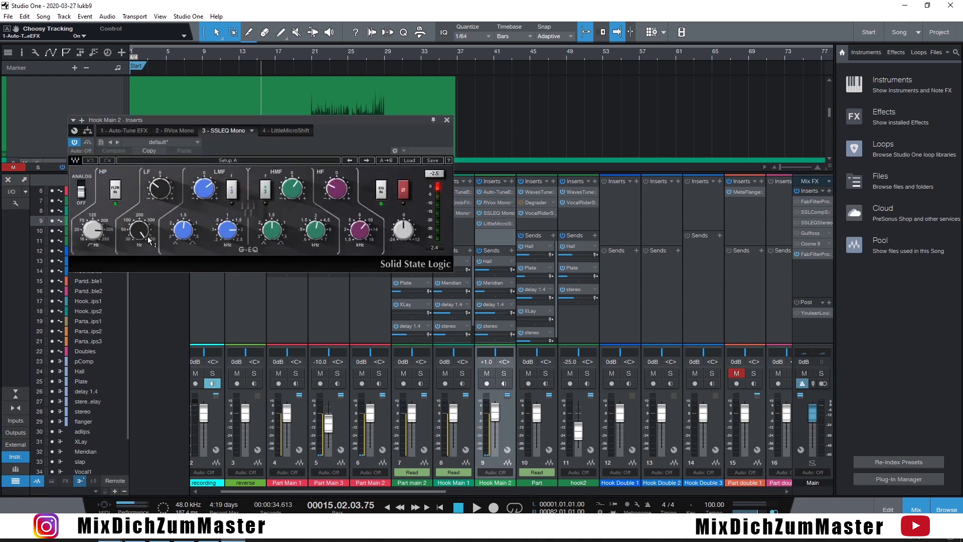
click(504, 221)
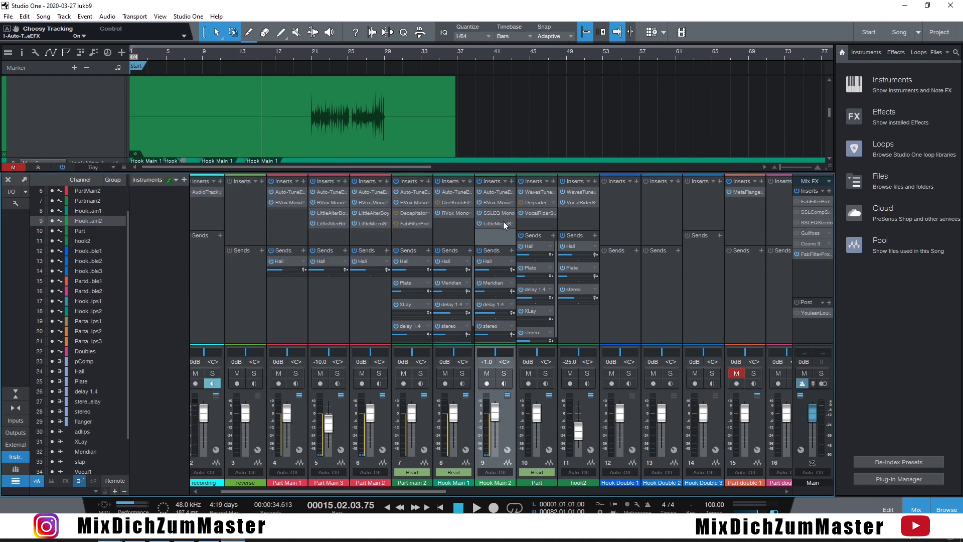
click(498, 224)
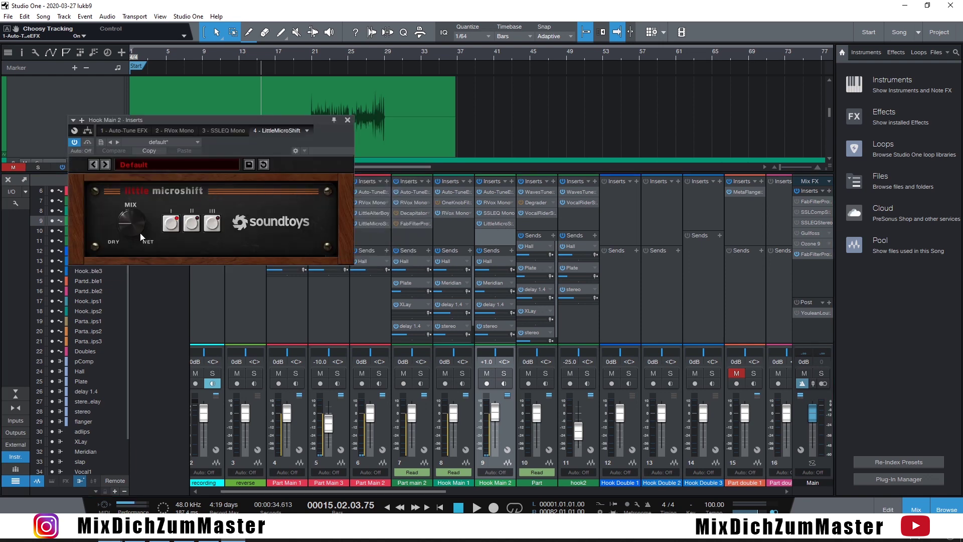
click(349, 120)
key(F3)
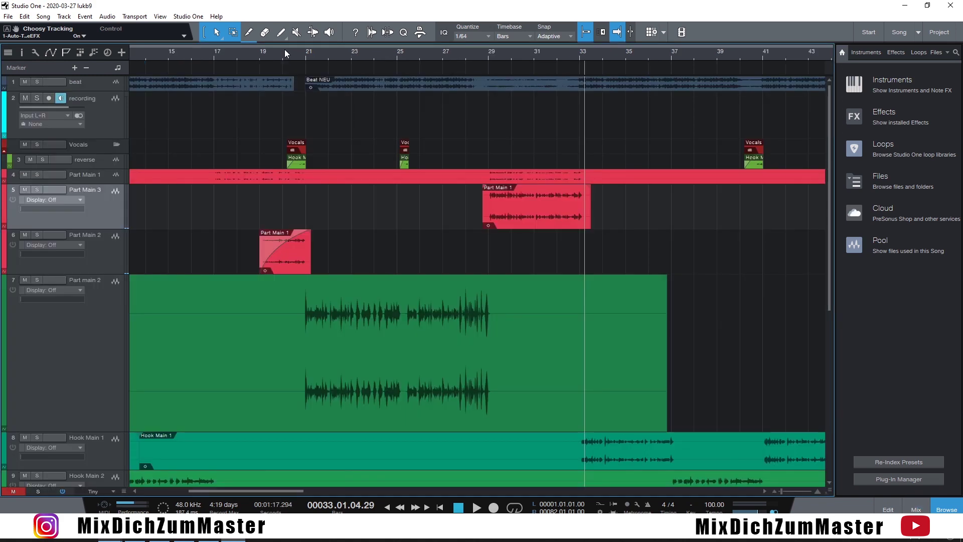
Set and activate a loop from about bar 19 to bar 22, and play that section up to about bar 21
click(286, 52)
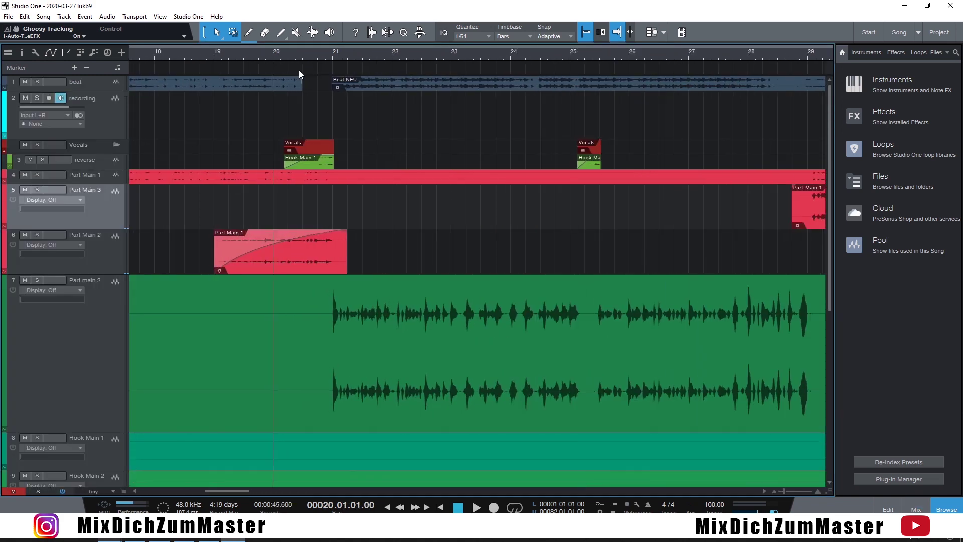
drag(211, 50, 389, 50)
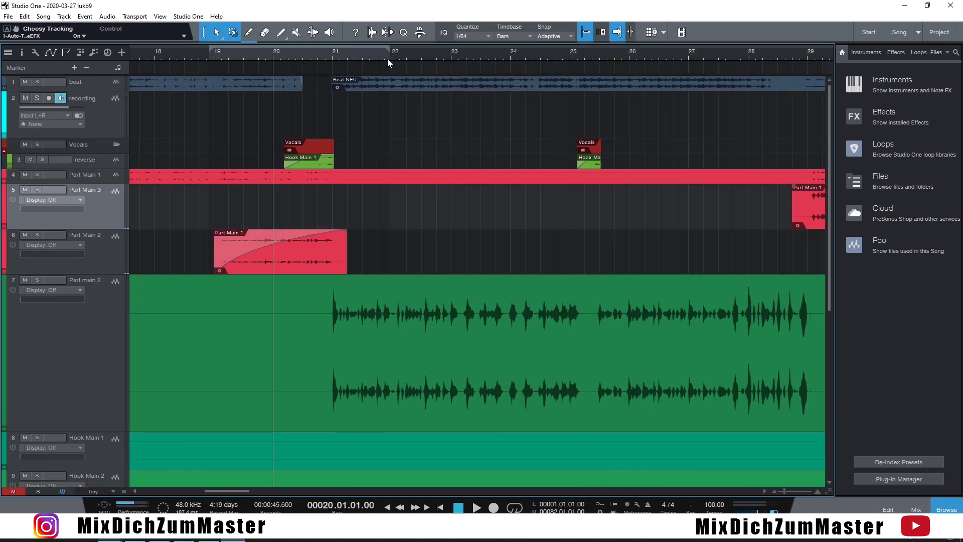
click(516, 506)
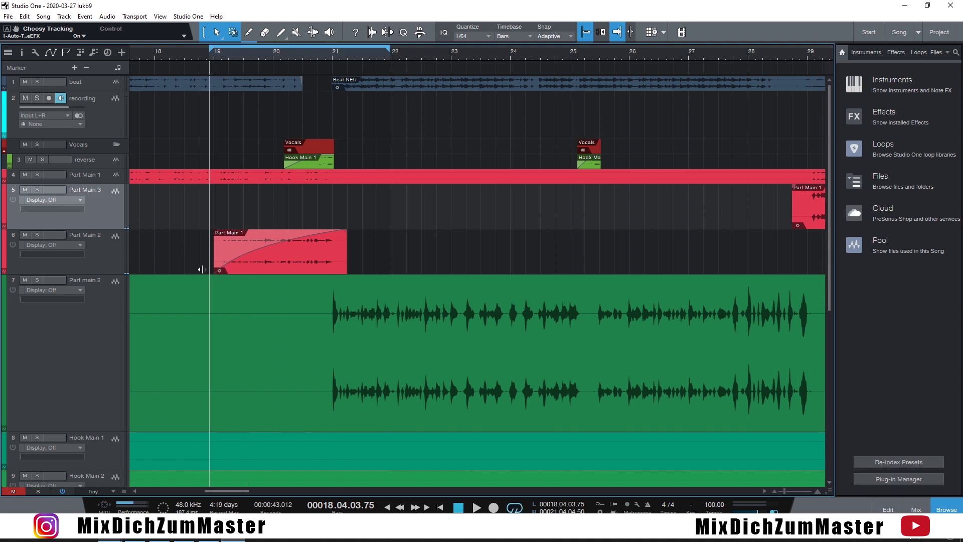
key(space)
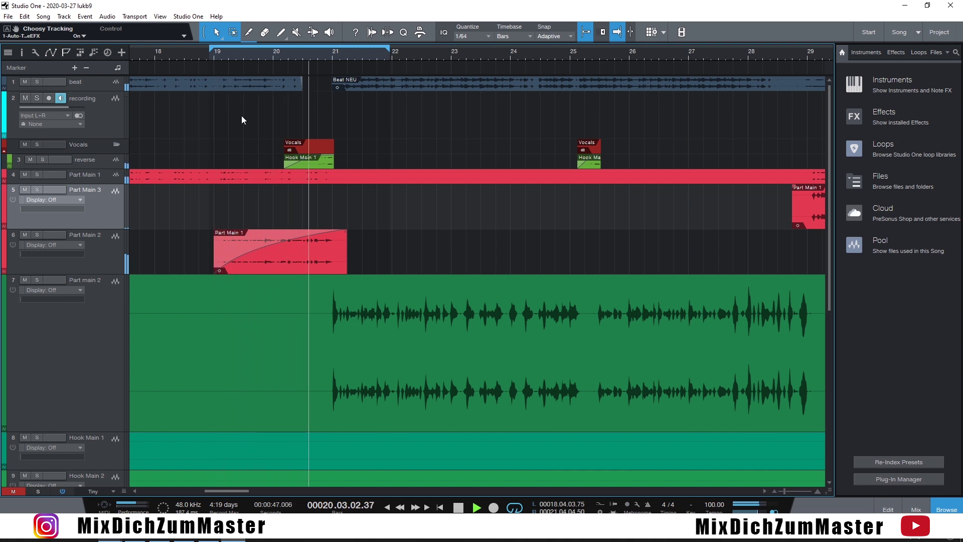
key(space)
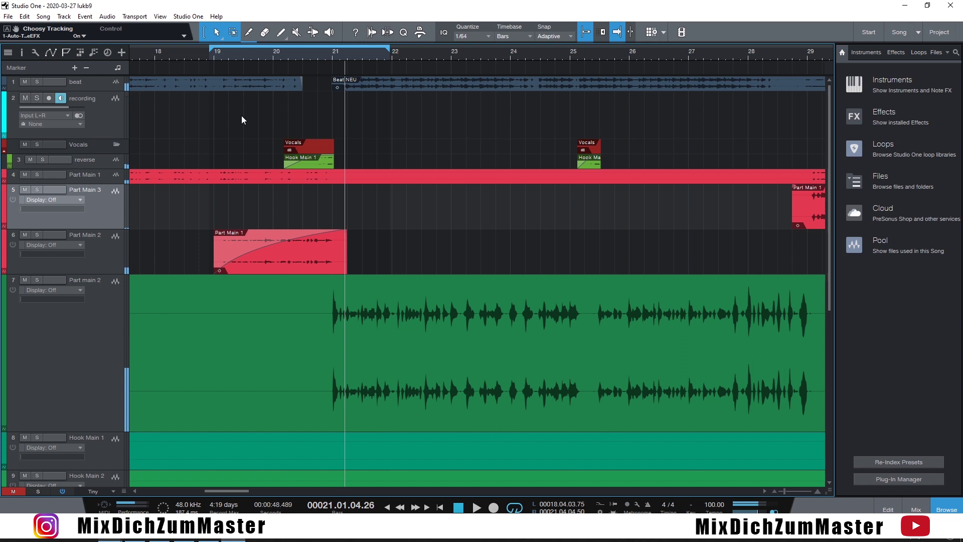
Make the reverse track taller, play it soloed from about bar 20, and clear its solo
click(221, 53)
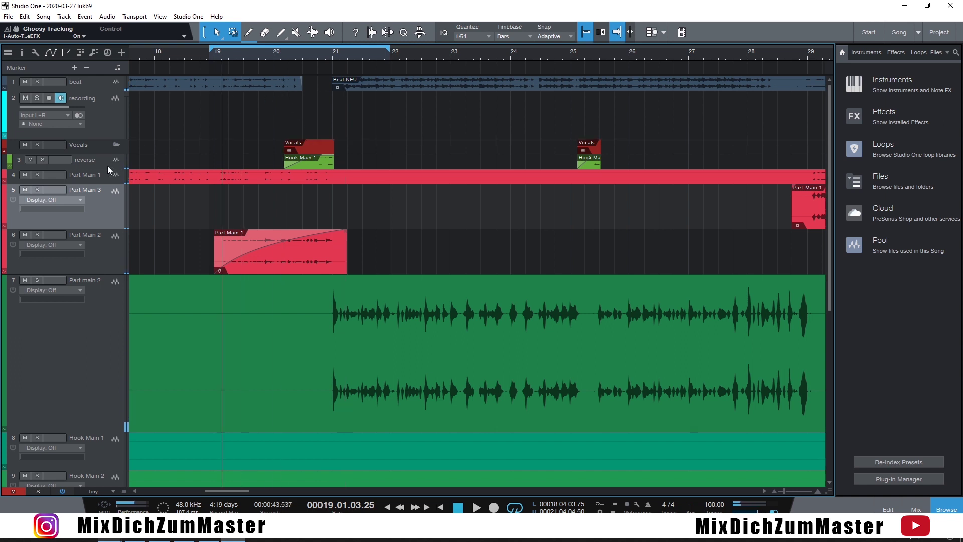
drag(106, 168, 107, 194)
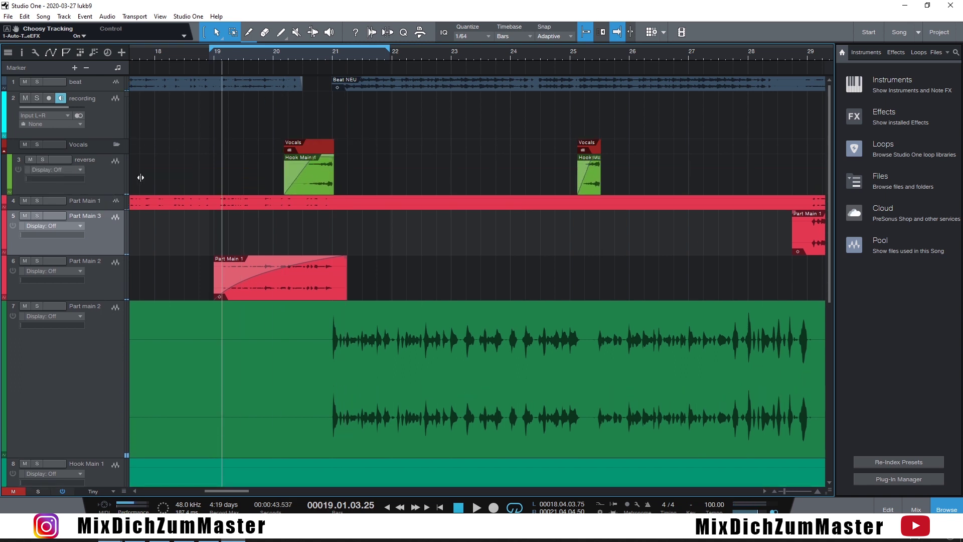
click(289, 53)
click(42, 160)
key(space)
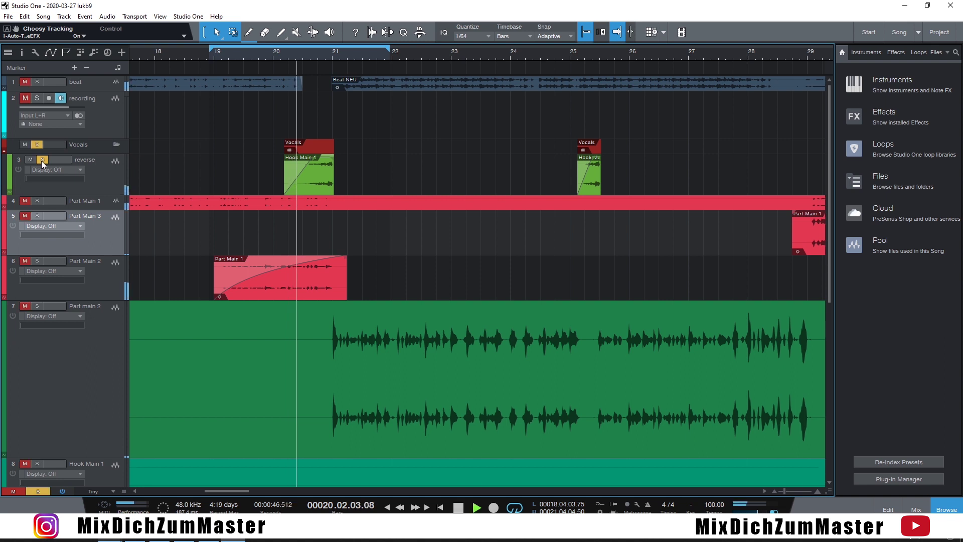
key(space)
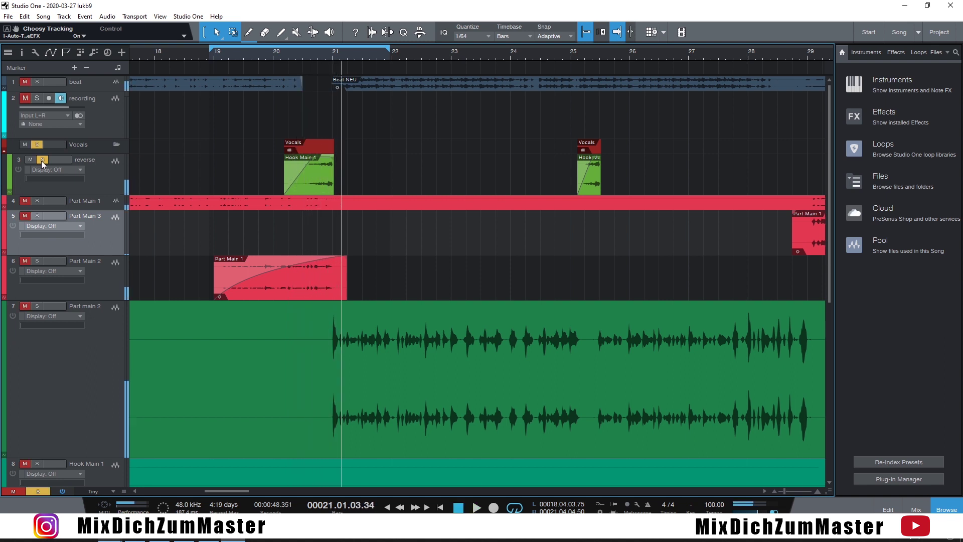
click(43, 159)
Play from bar 19 with Part Main 2 muted and Part Main 1 briefly soloed, and return to bar 19 to solo Part Main 2
click(237, 55)
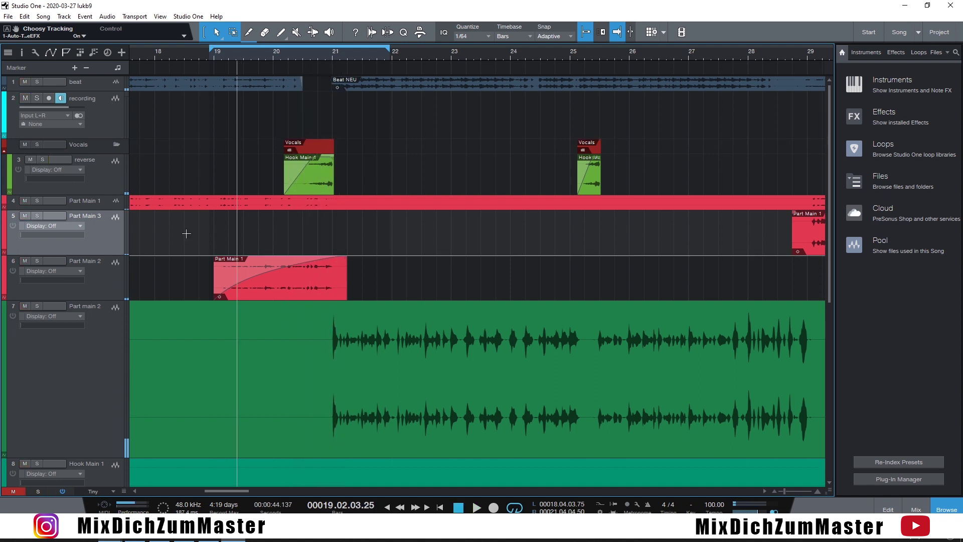
click(23, 261)
key(space)
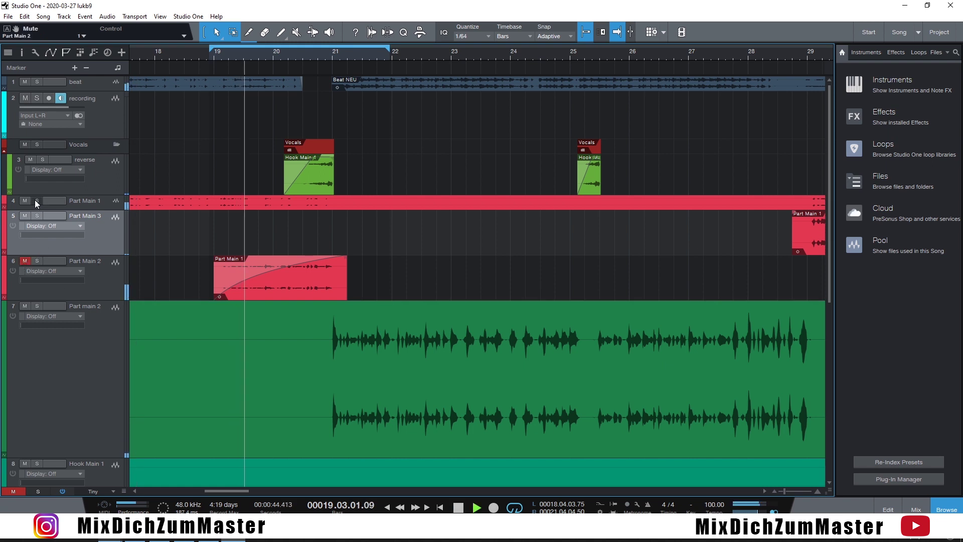
click(37, 201)
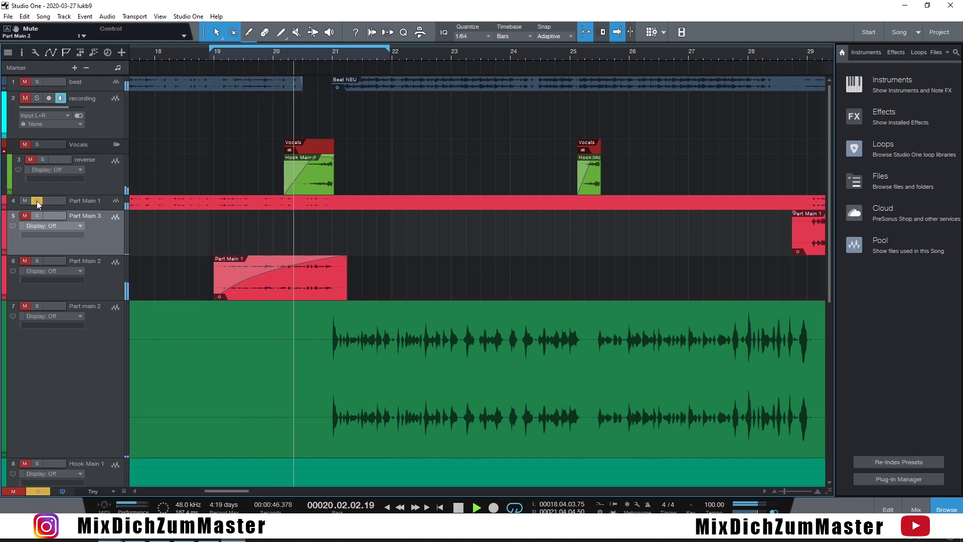
click(37, 200)
key(space)
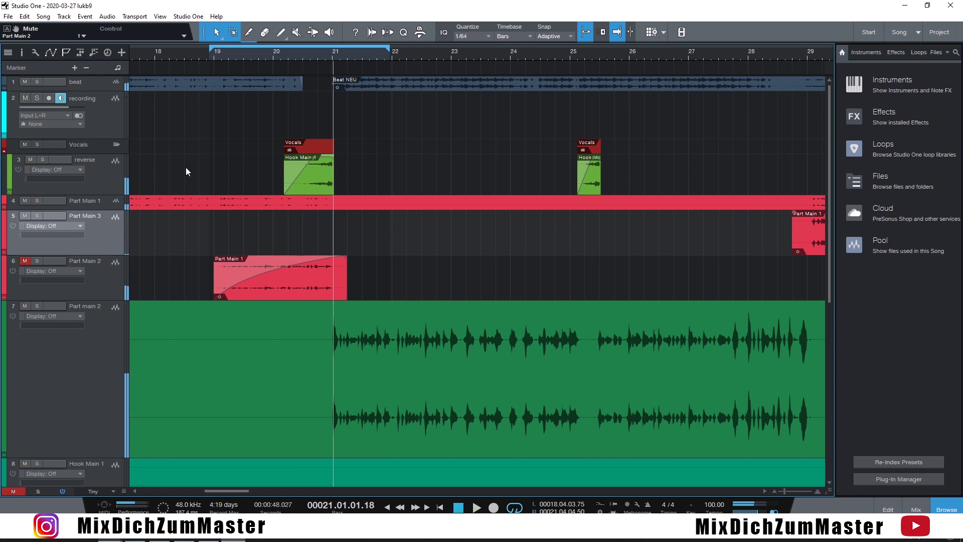
click(218, 58)
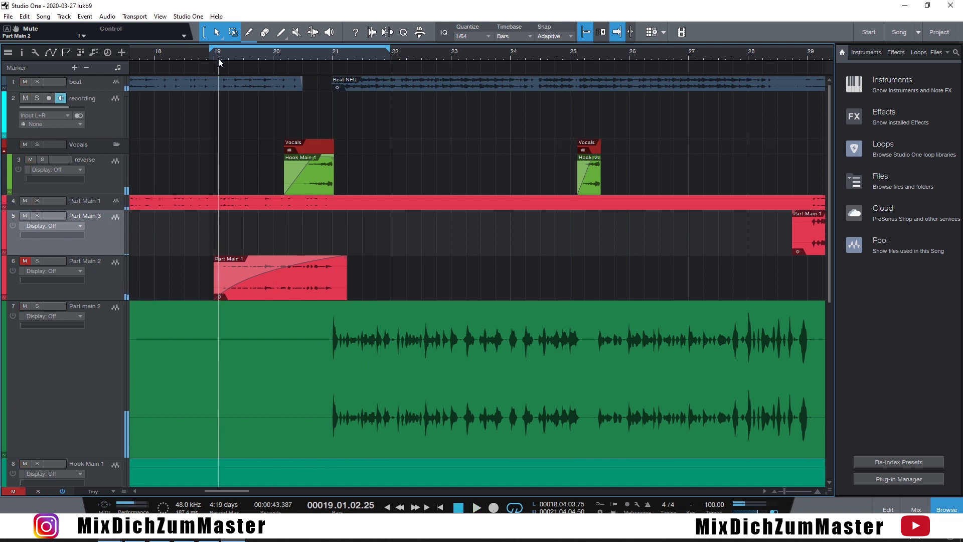
click(37, 262)
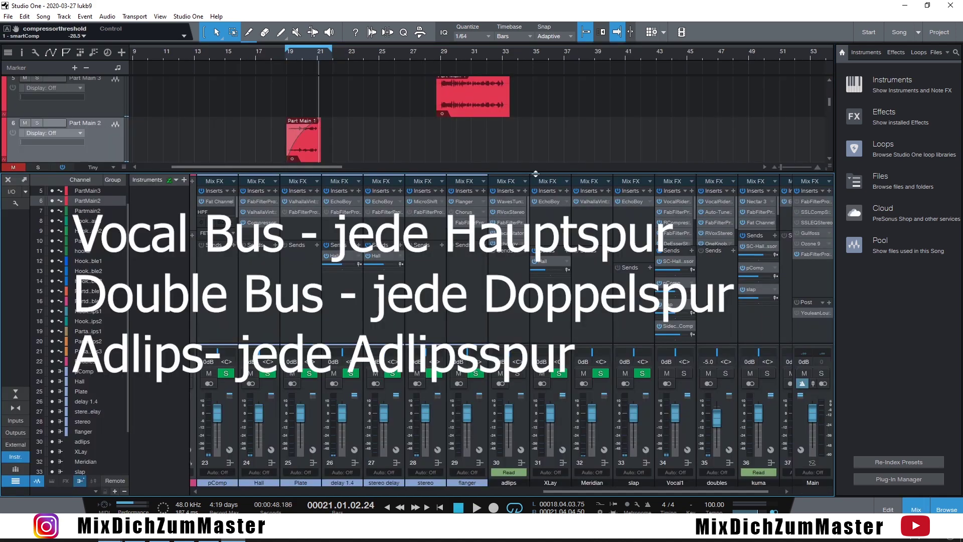
Enlarge the mixer console so the bus channels up to ylay show their full insert lists
drag(536, 174, 536, 125)
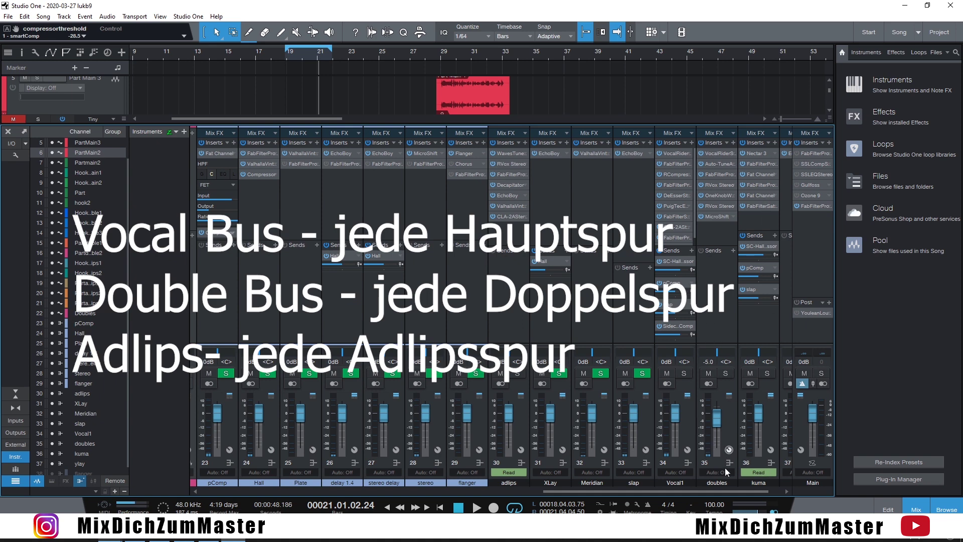
drag(723, 496, 750, 493)
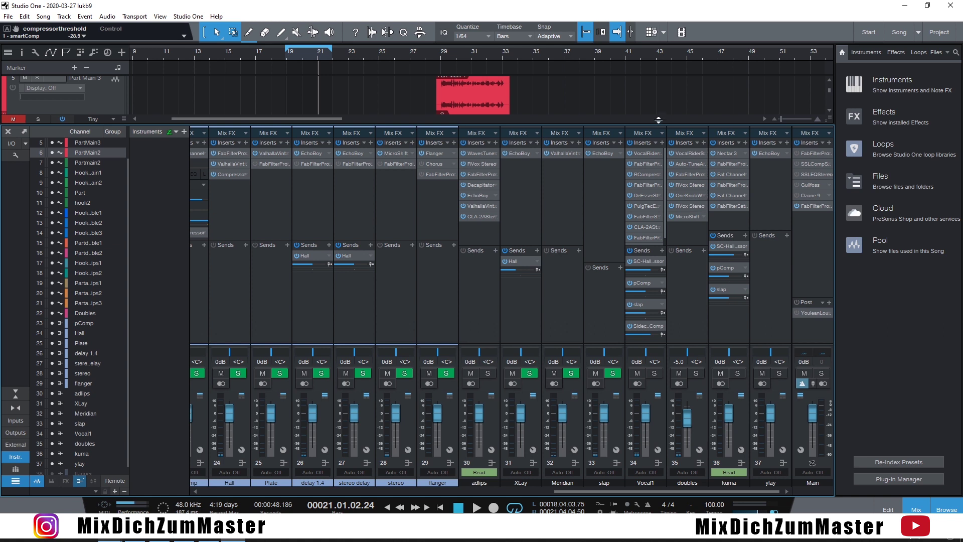
drag(661, 125, 673, 96)
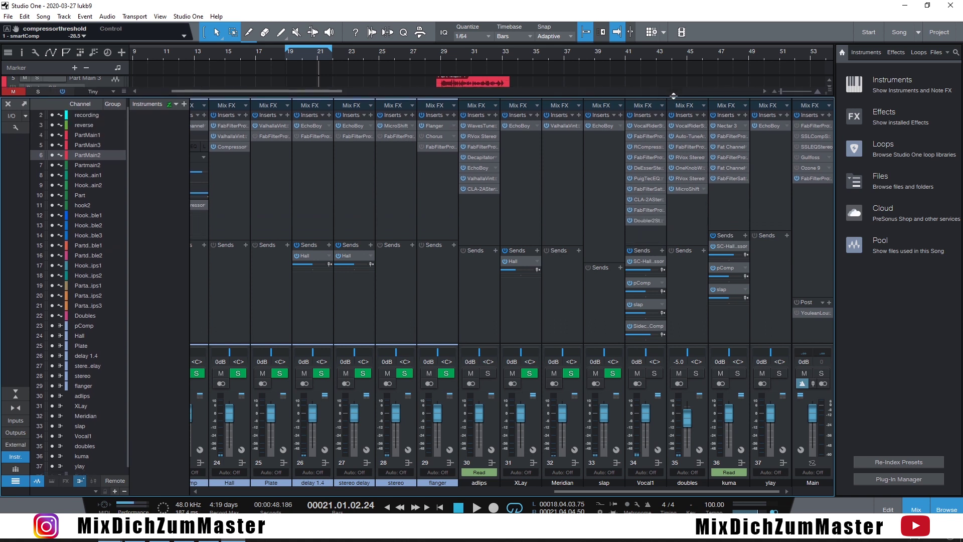
Inspect the FabFilter Pro-Q 3, RCompressor and FabFilter Pro-MB inserts on the Vocal1 bus
click(648, 136)
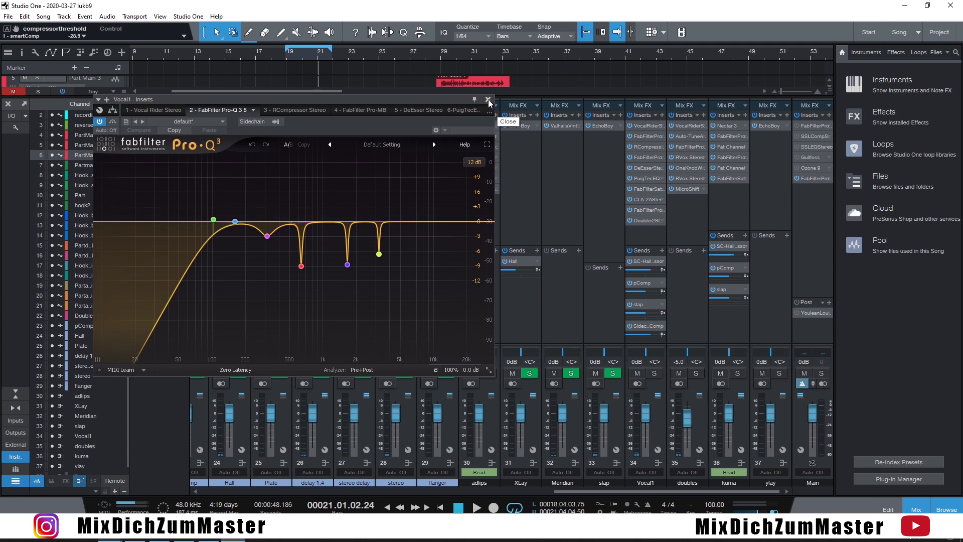
click(488, 99)
click(648, 147)
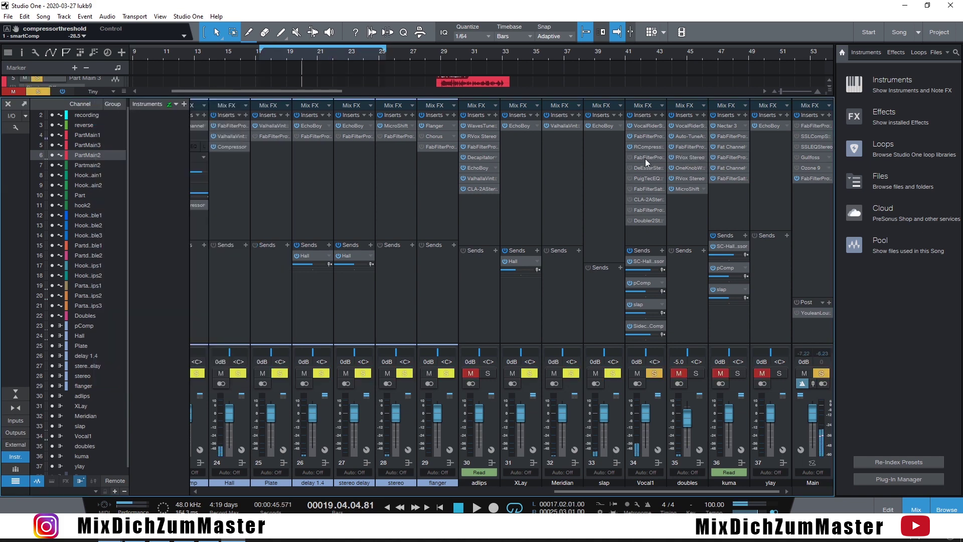
click(646, 158)
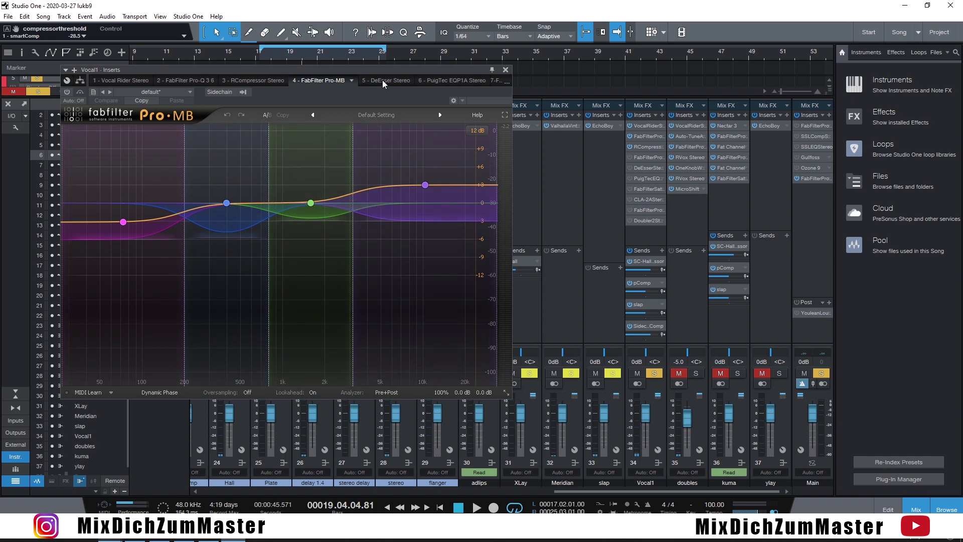
drag(396, 70, 507, 89)
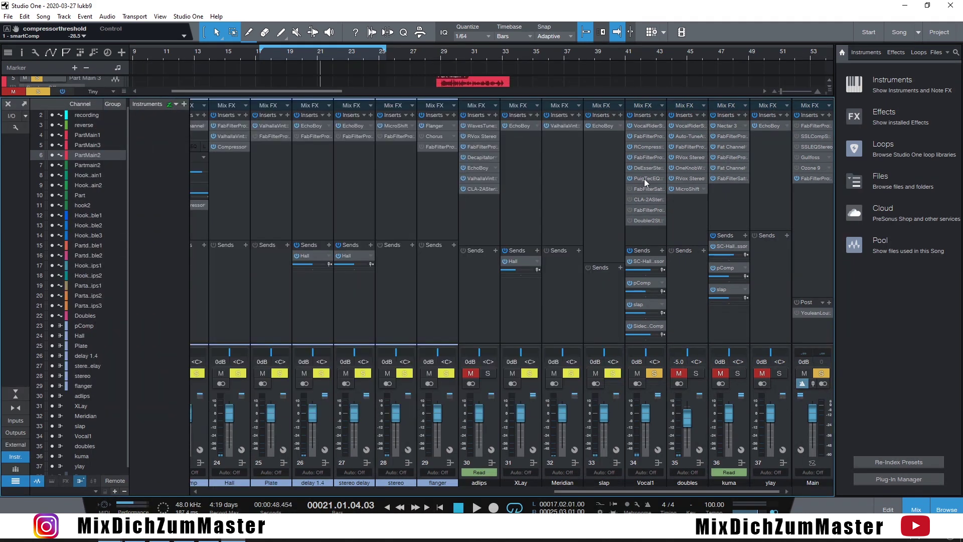
Inspect the settings of the PuigTec EQP1A insert on the Vocal1 bus and close it
click(645, 179)
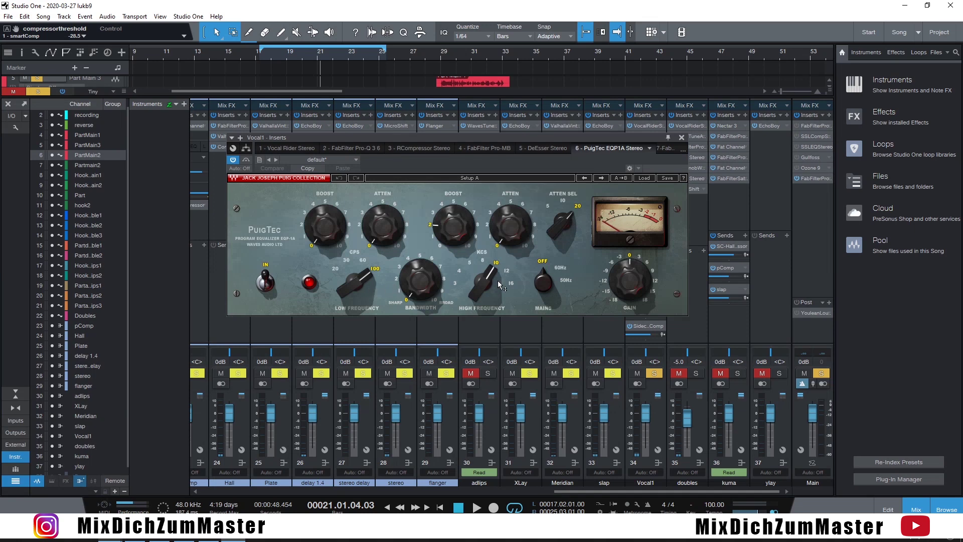
click(682, 137)
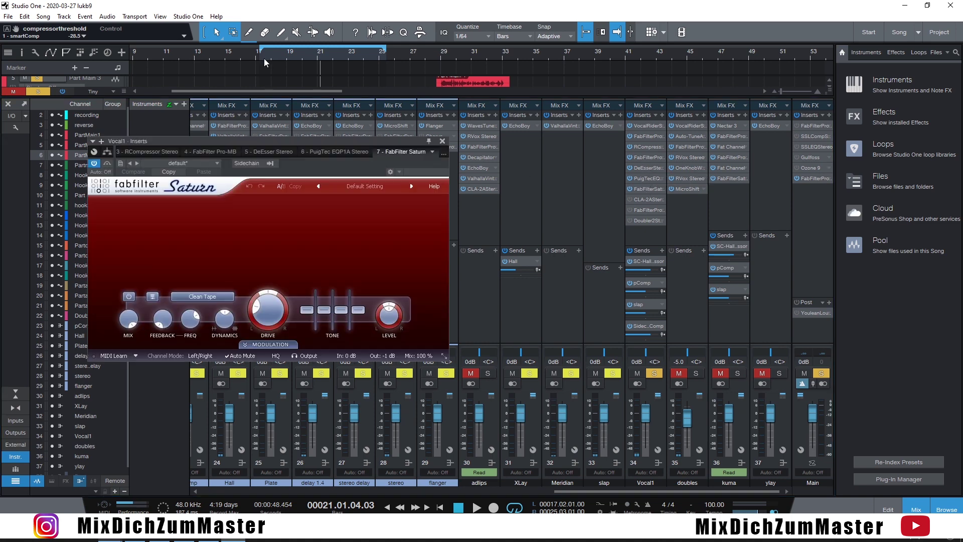
Play the soloed vocal from bar 17 and compare it with the Vocal1 bus's FabFilter Saturn bypassed and active
click(266, 55)
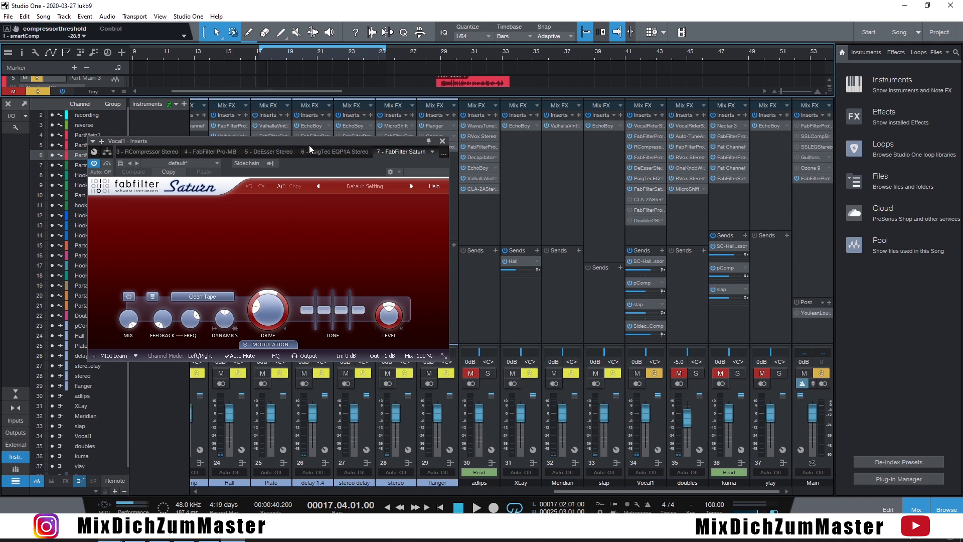
drag(310, 146, 346, 147)
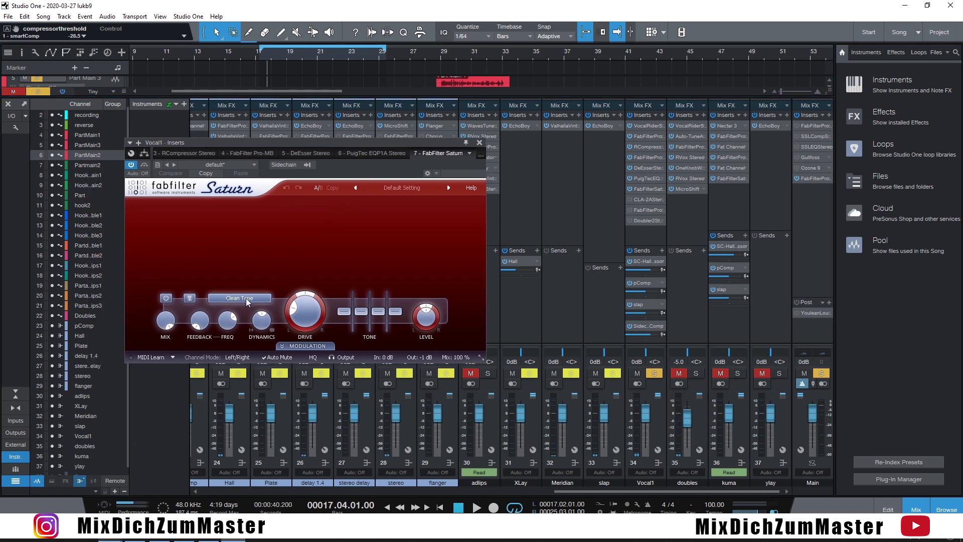
key(space)
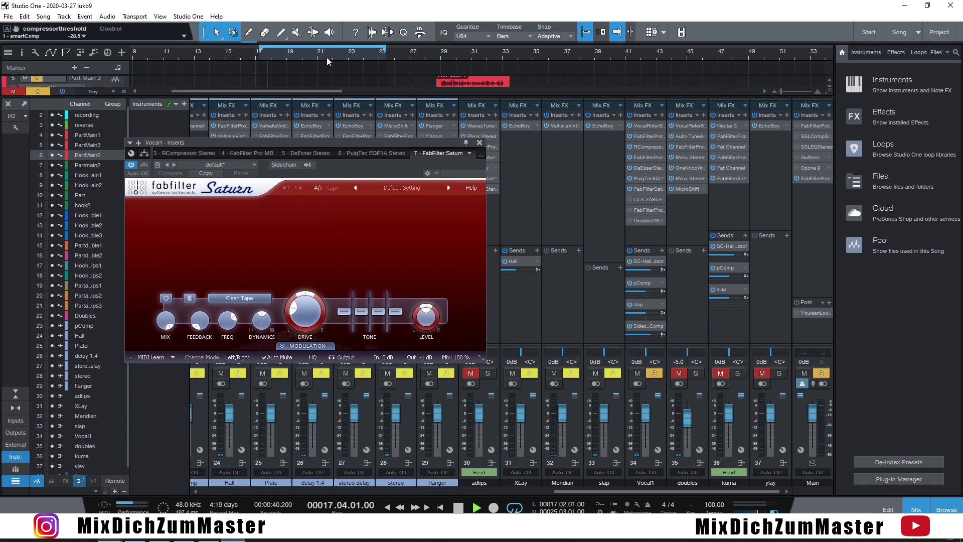
click(144, 166)
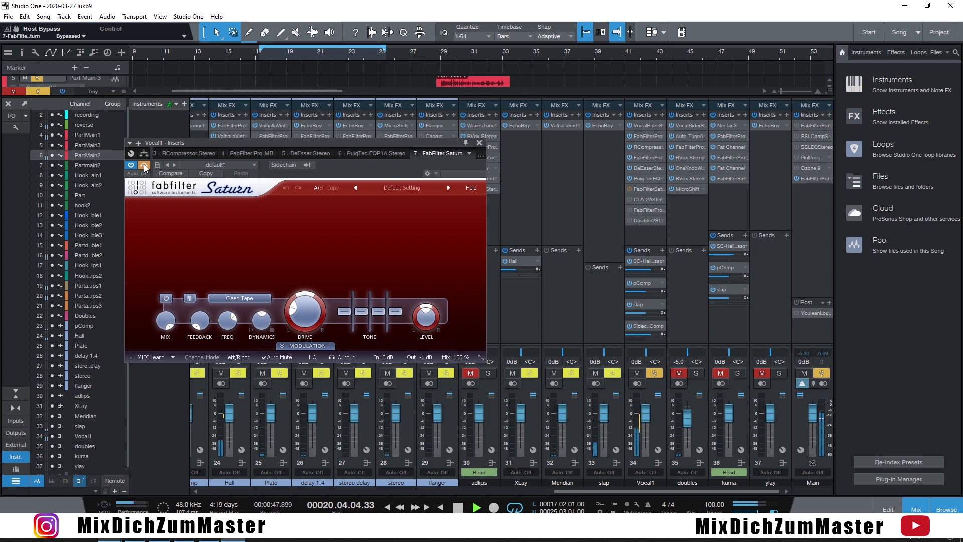
click(144, 166)
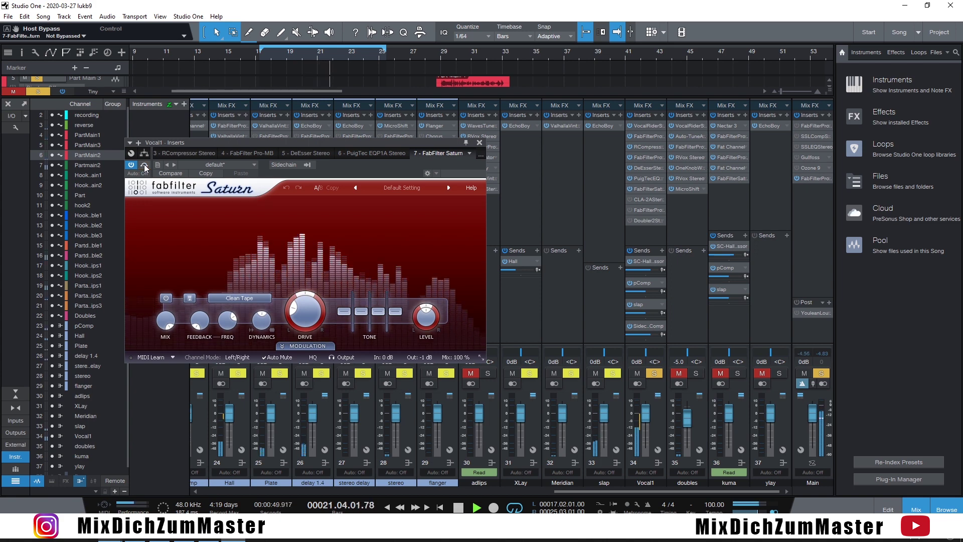
Try Saturn's Band 1 Drive at about 95% during playback, and reset it to 25%
mouse_move(300, 315)
mouse_down()
mouse_move(305, 296)
mouse_move(311, 324)
mouse_up()
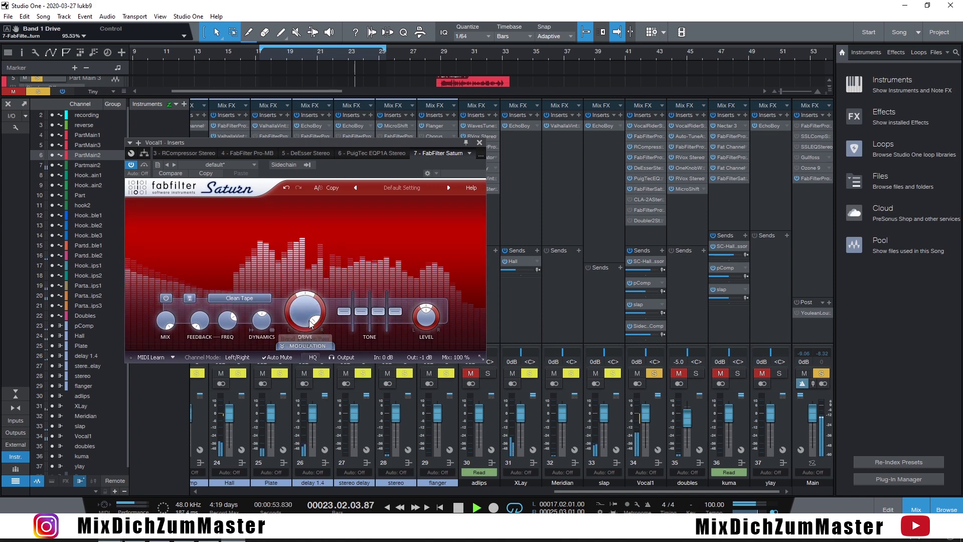
double_click(310, 322)
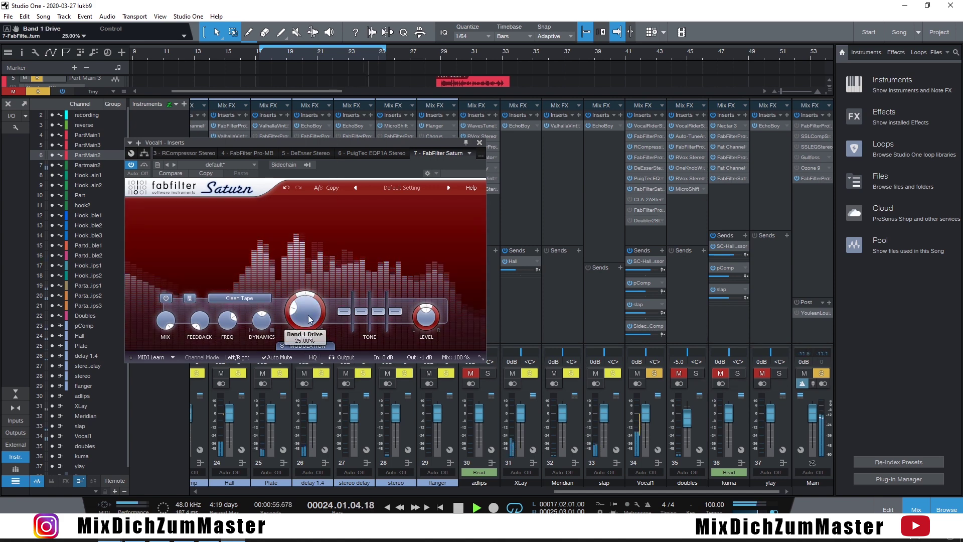
click(480, 143)
key(space)
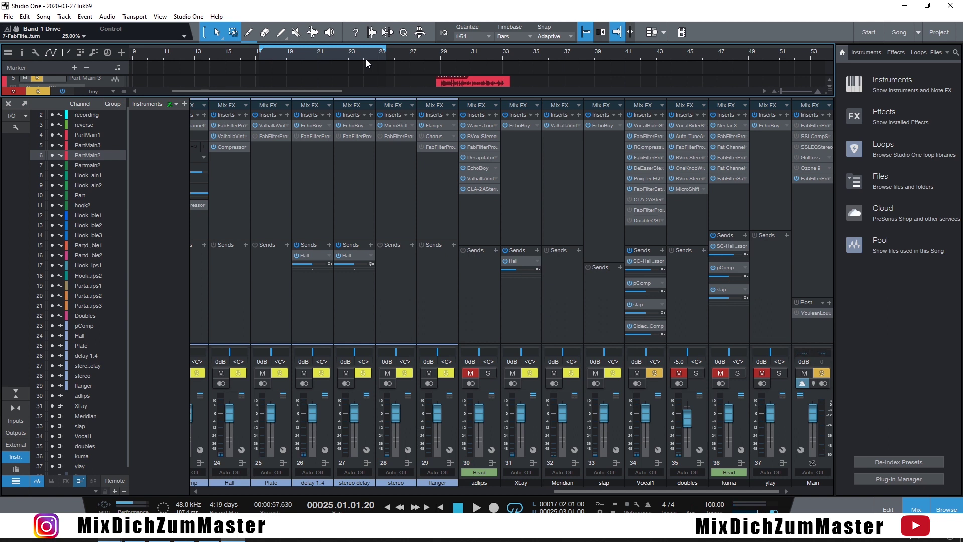
Enable the CLA-2A, second FabFilter Pro-Q 3 and Doubler2 inserts on the Vocal1 bus and inspect their settings
click(646, 200)
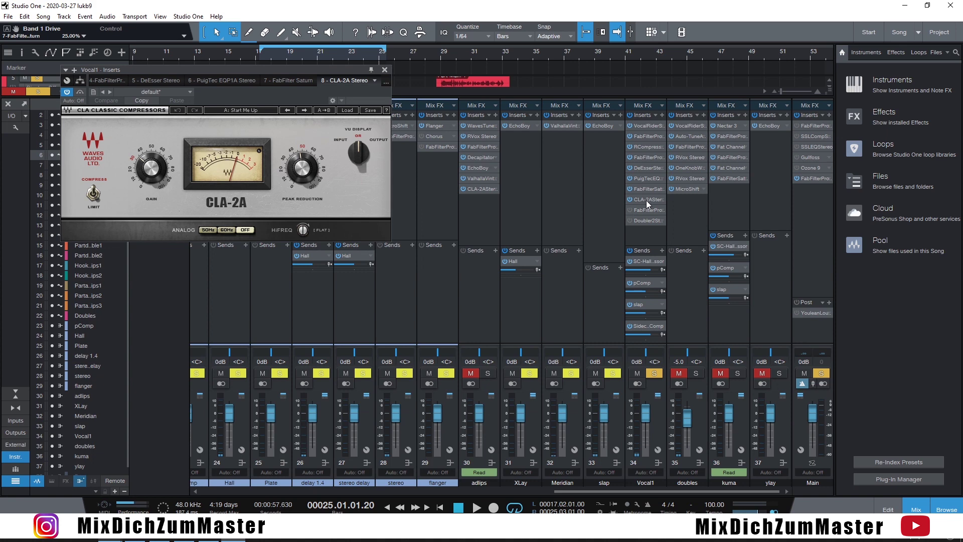
click(645, 211)
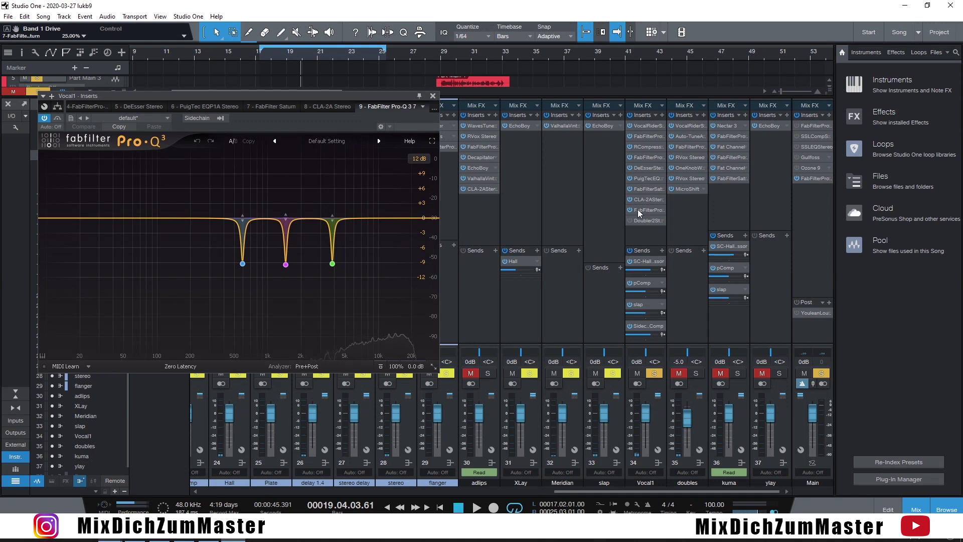
mouse_move(250, 221)
key(Escape)
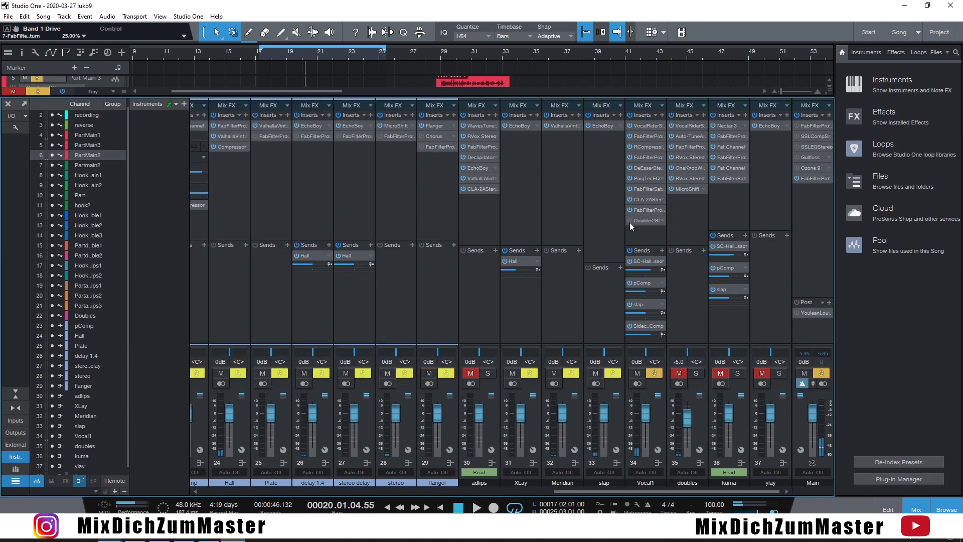
click(644, 221)
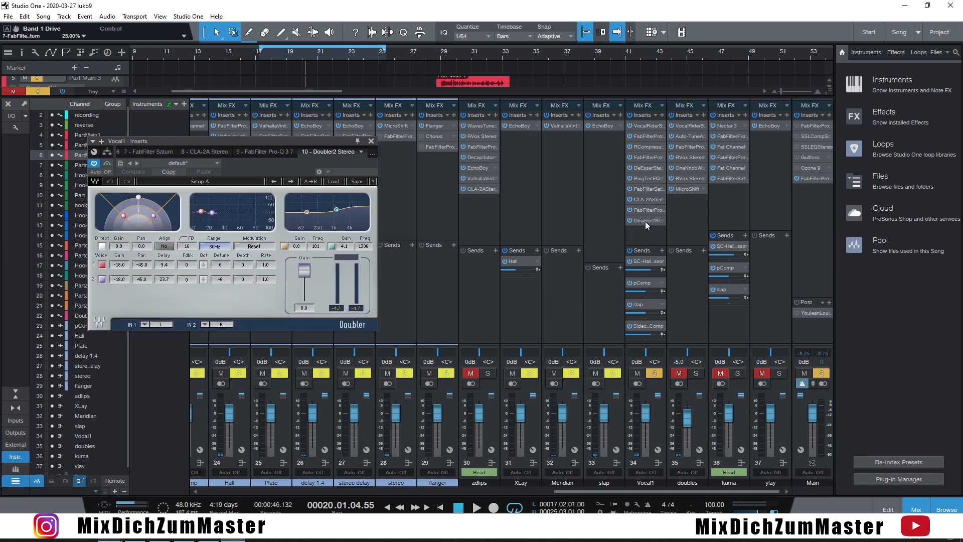
click(372, 142)
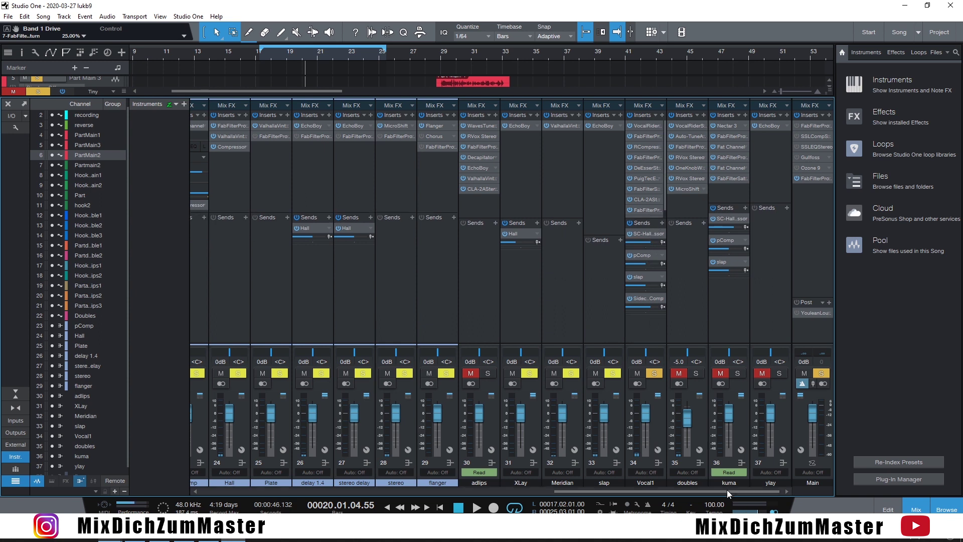
Play briefly from bar 20 while checking the effect channels, and inspect the EchoBoy insert on the slap channel
drag(727, 490, 691, 491)
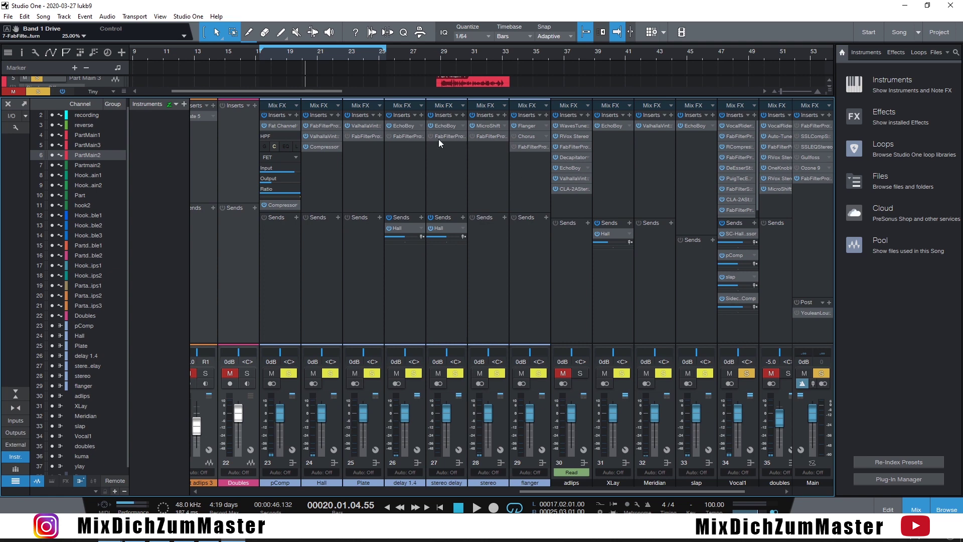
key(space)
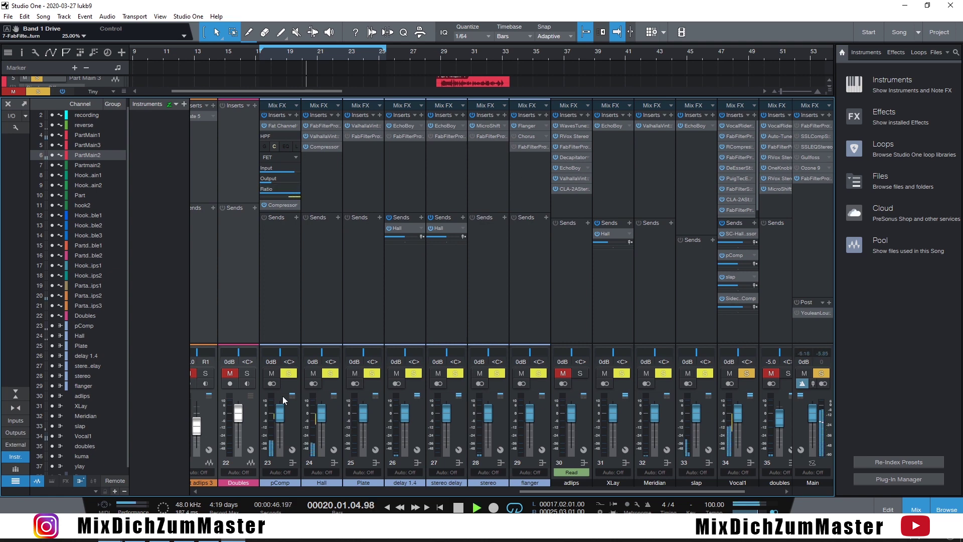
key(space)
scroll(649, 278, right, 2)
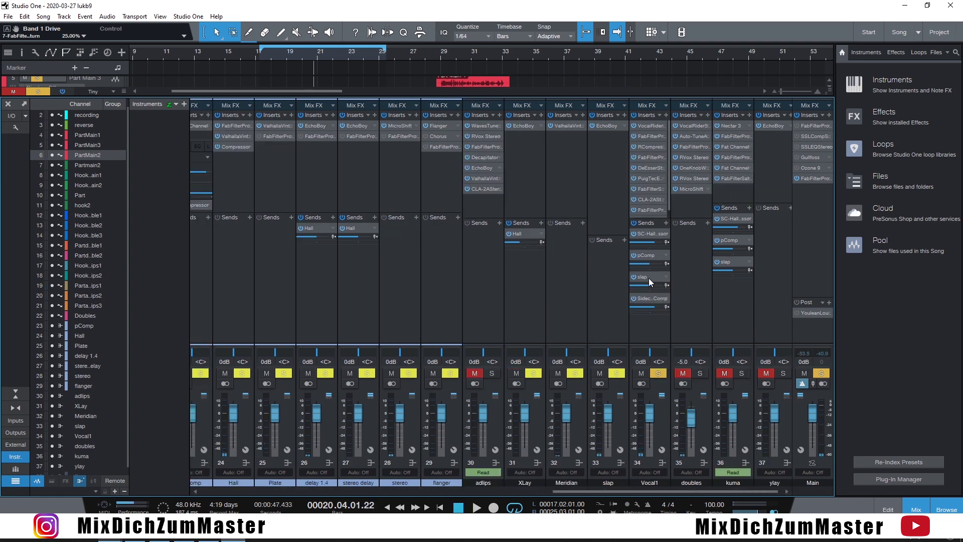
click(649, 278)
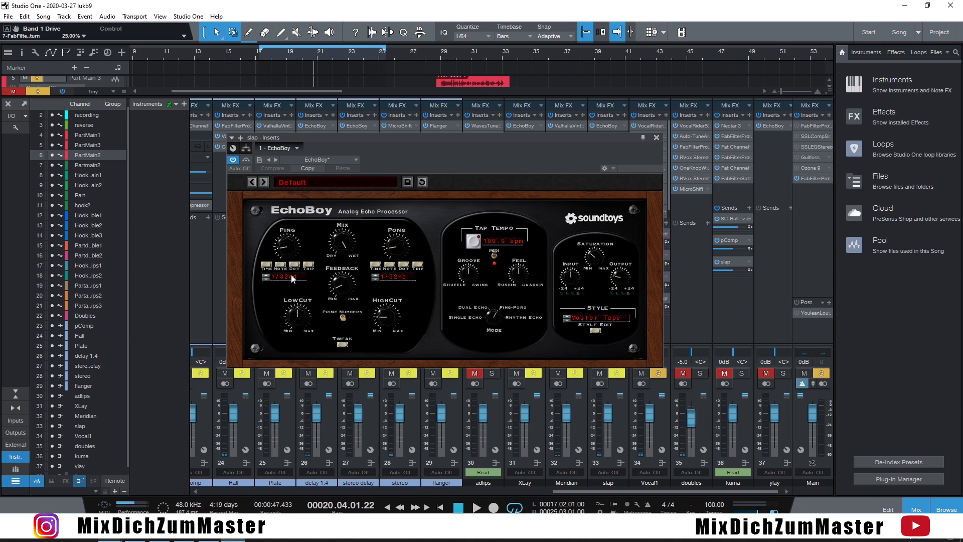
click(657, 137)
Set the loop range over the hook from 9.02.01 to 16.04.01 and bring the mixer's bus channels back into view
key(F3)
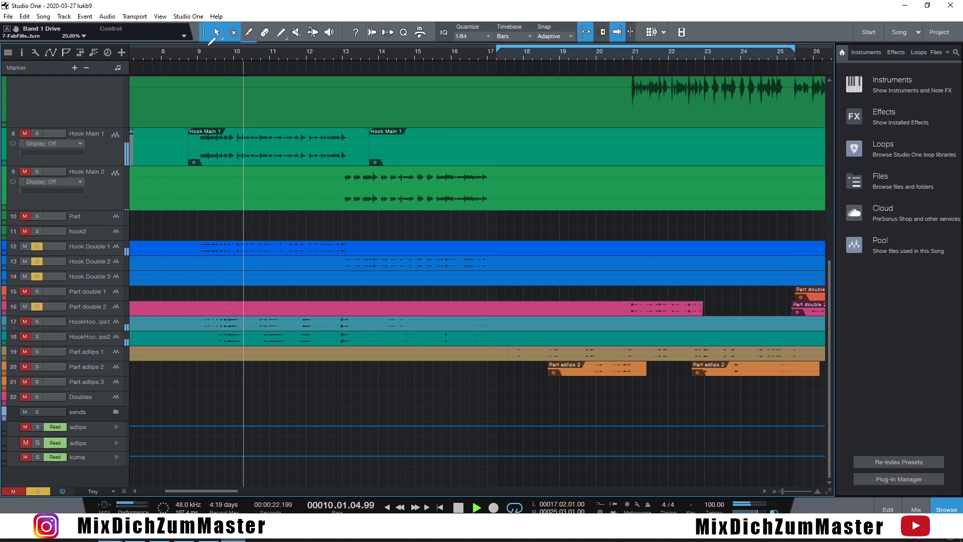
drag(206, 49, 478, 75)
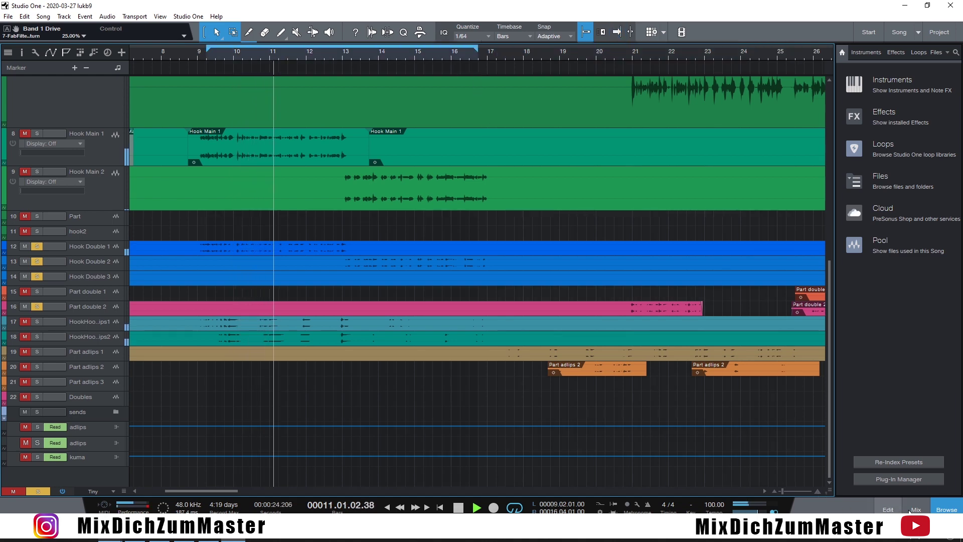
key(F3)
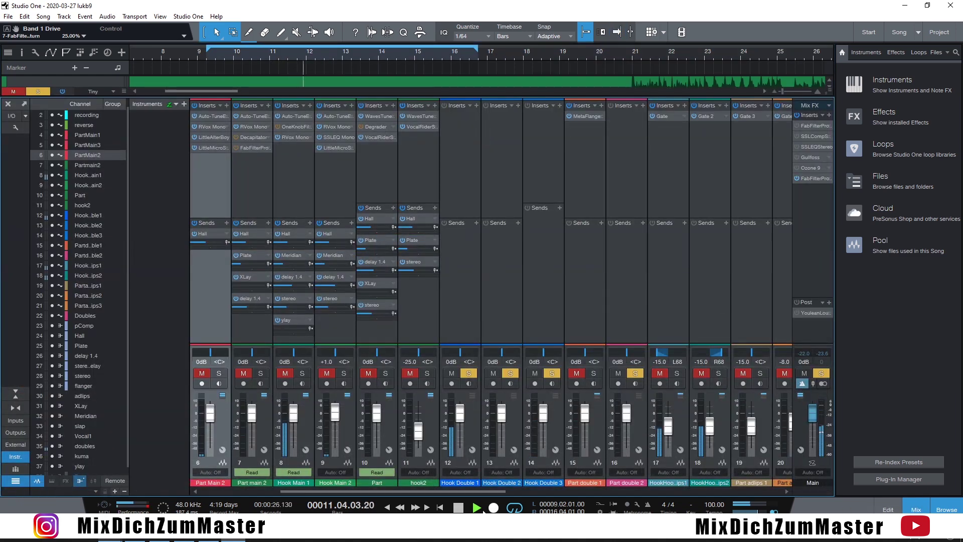
key(f)
drag(474, 491, 750, 499)
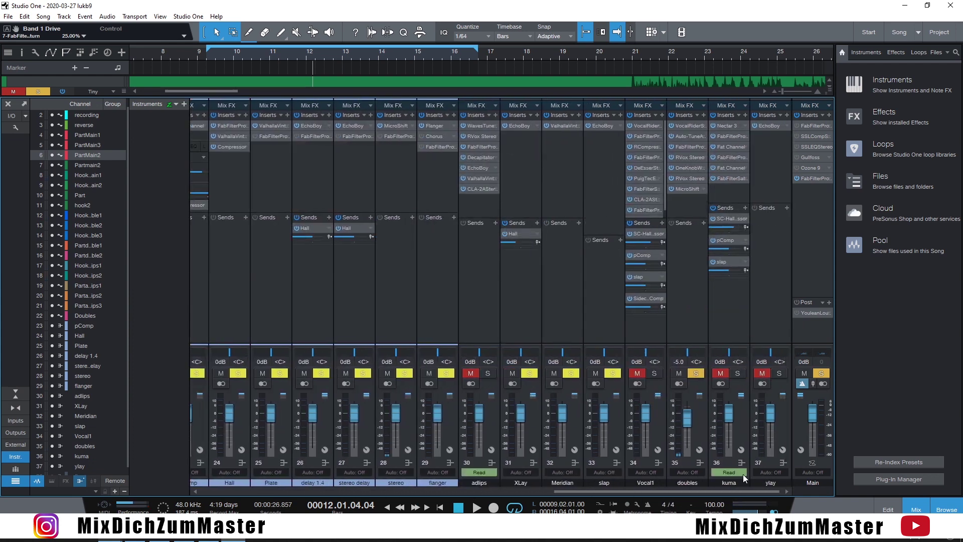
Inspect the FabFilter Pro-Q 3, RVox and MicroShift inserts on the doubles bus
click(691, 146)
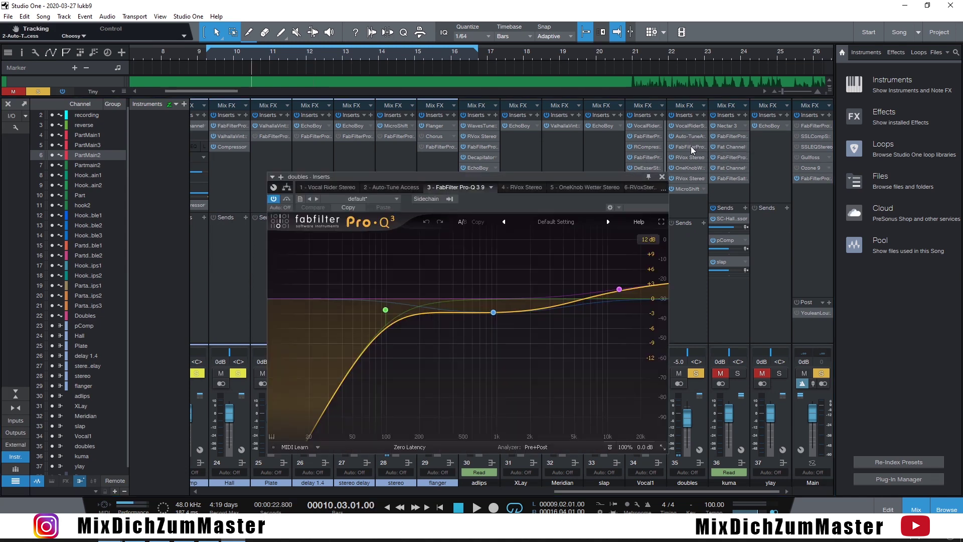
mouse_move(405, 299)
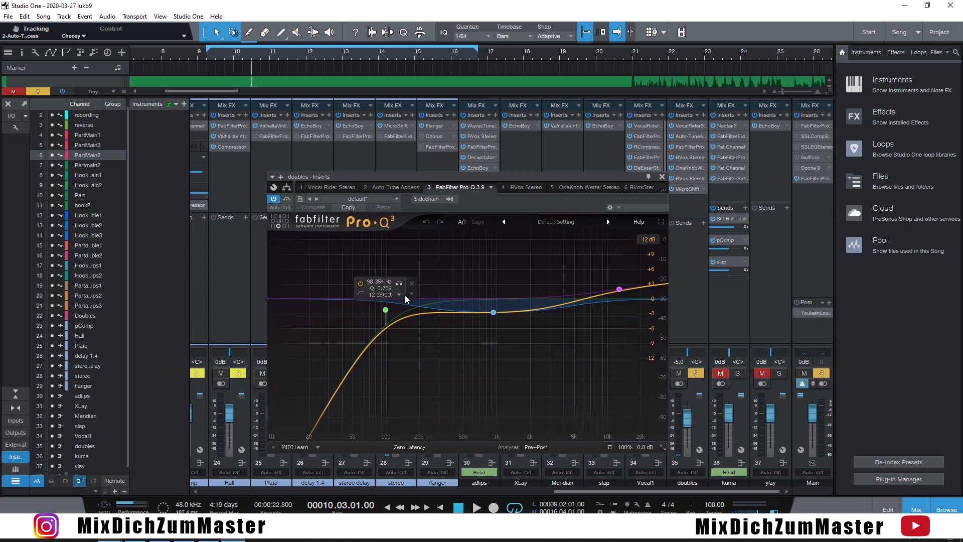
click(522, 187)
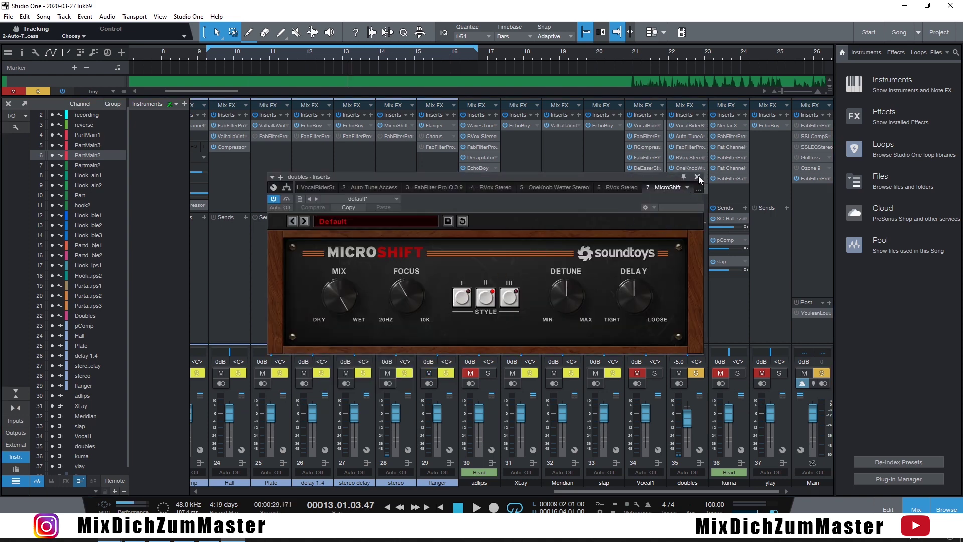
click(698, 176)
Play the soloed doubles bus in the hook, add Vocal1 to the solo, and stop playback
key(space)
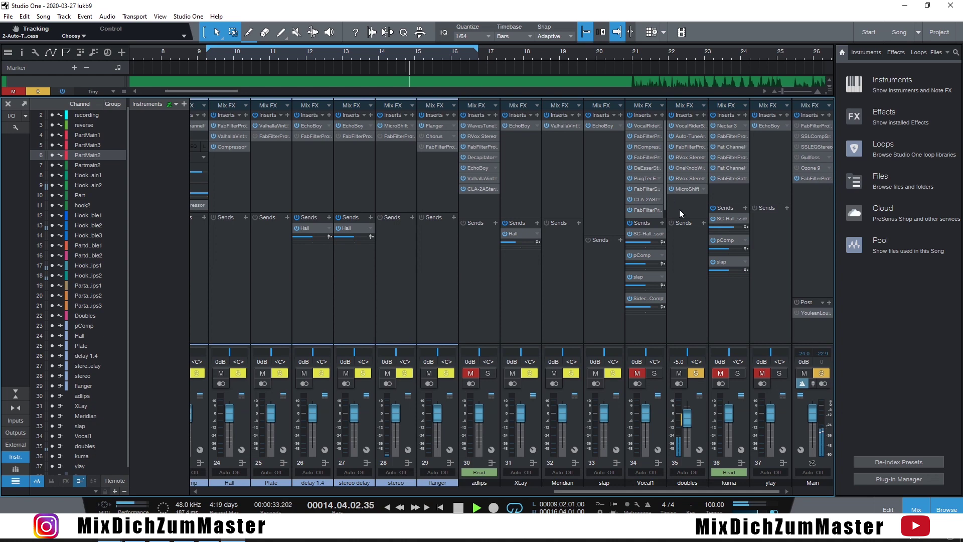
click(655, 374)
key(space)
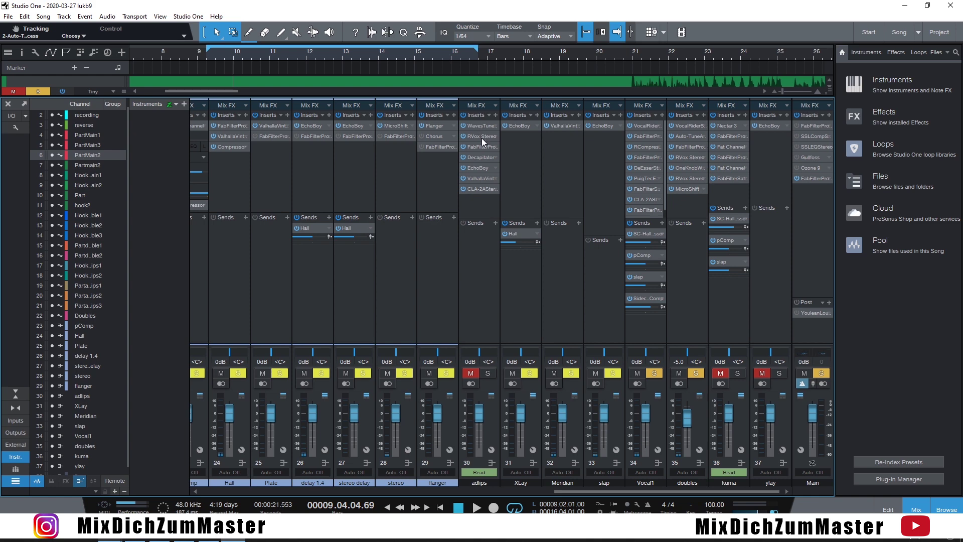
Inspect the FabFilter Pro-Q 3, Decapitator, EchoBoy and ValhallaVintageVerb inserts on the adlips bus
double_click(482, 147)
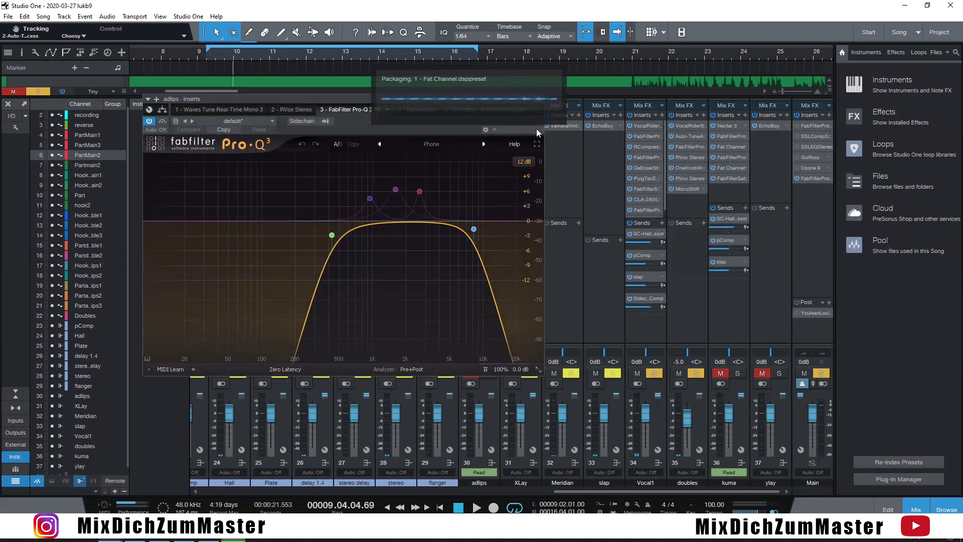
click(537, 99)
double_click(480, 158)
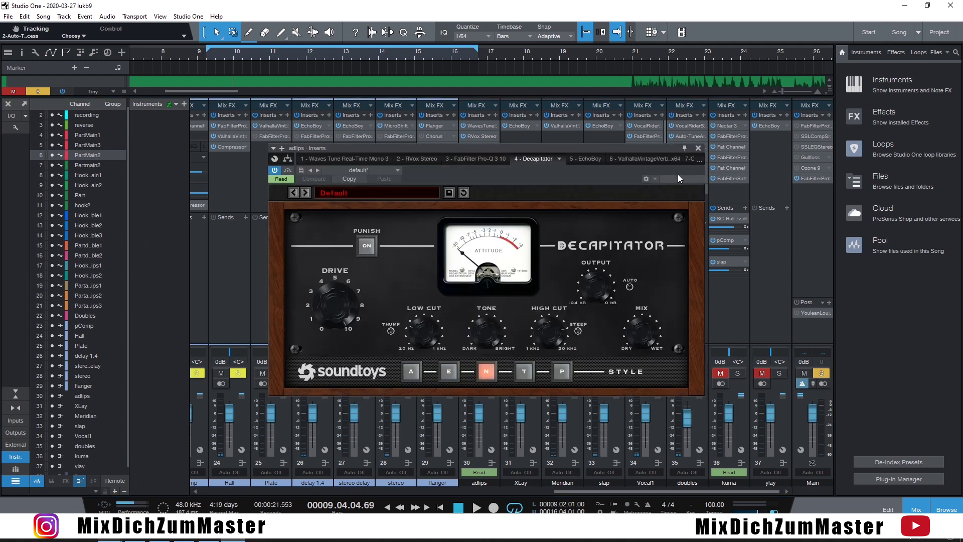
click(697, 149)
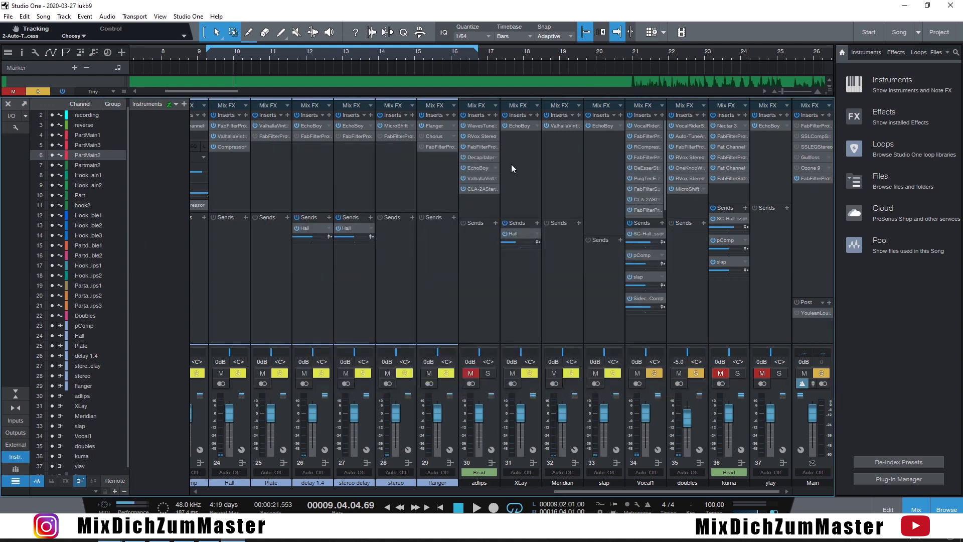
double_click(483, 169)
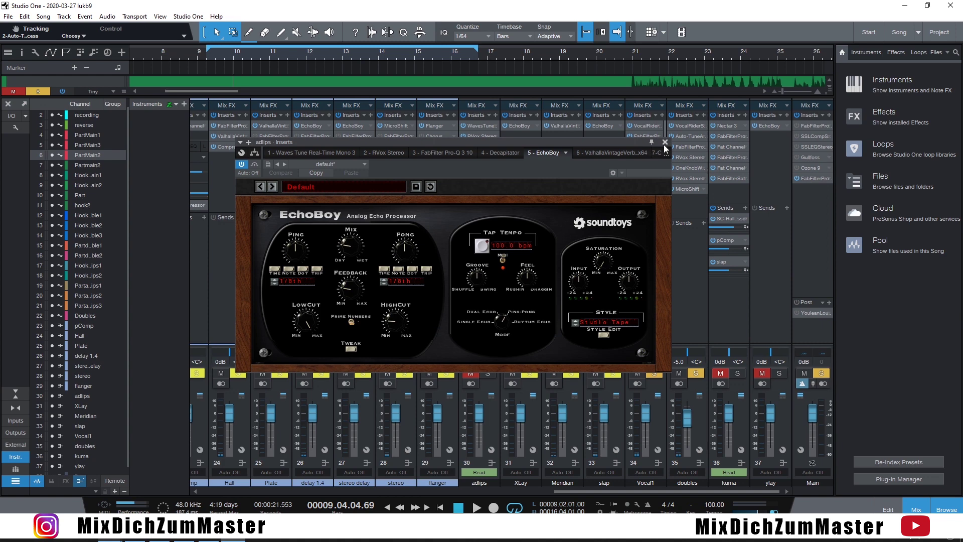
click(665, 143)
double_click(480, 178)
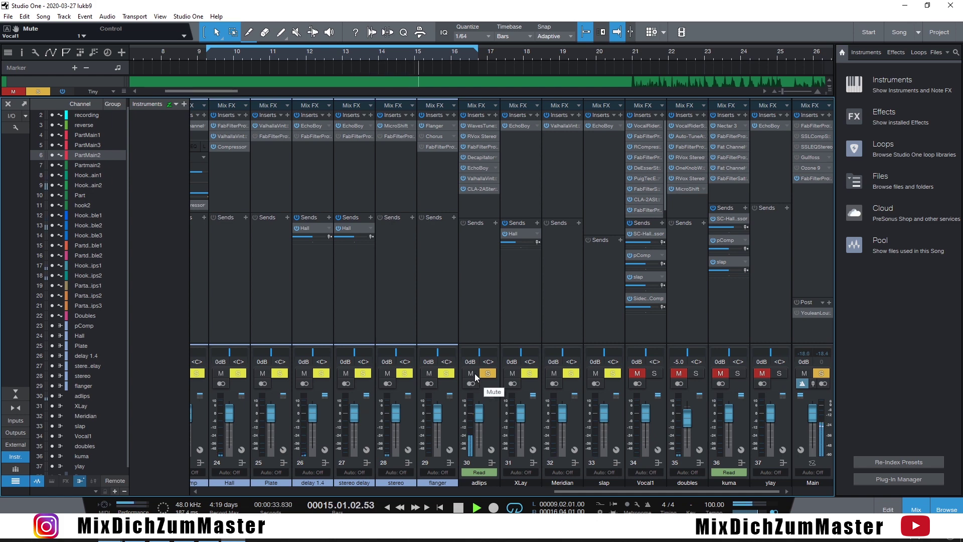
Take the adlips bus out of solo and examine the Part track's automation lanes in the arrangement before collapsing them
click(488, 373)
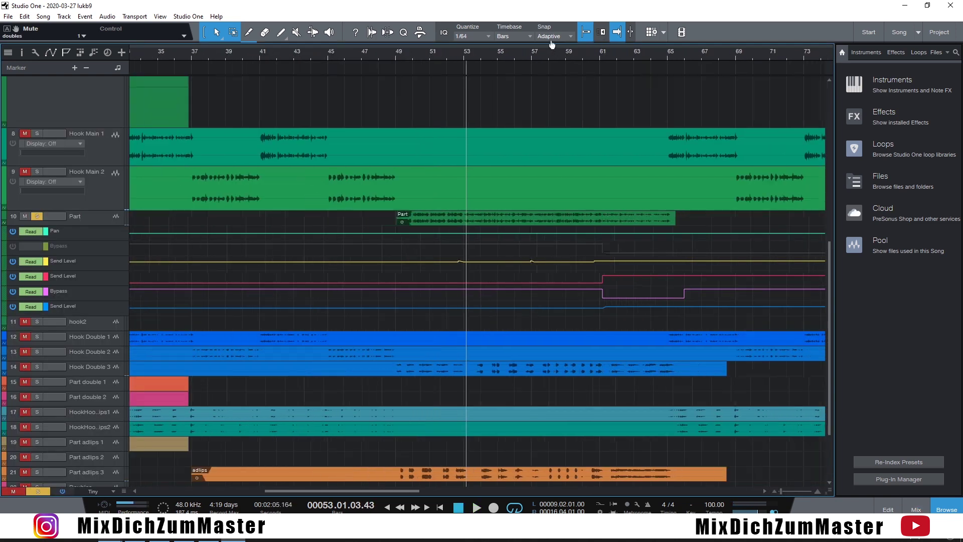
key(e)
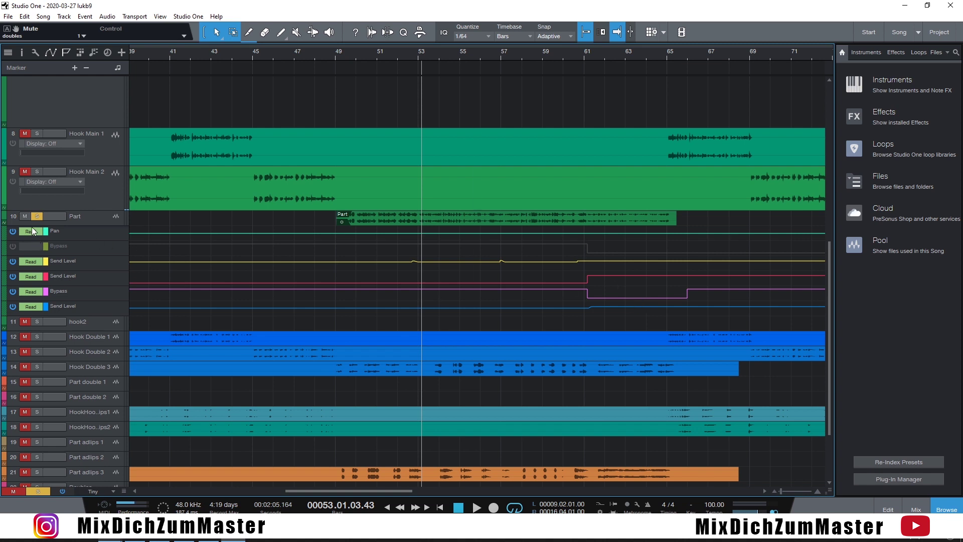
click(6, 226)
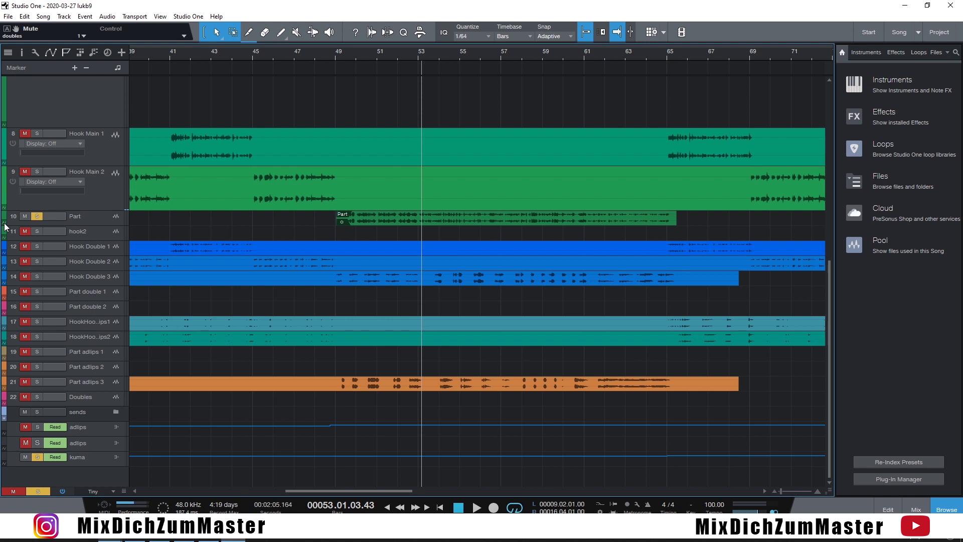
Unsolo the Part track, play the full mix from around bar 61, and solo the Part track again during playback
click(36, 216)
click(600, 55)
key(space)
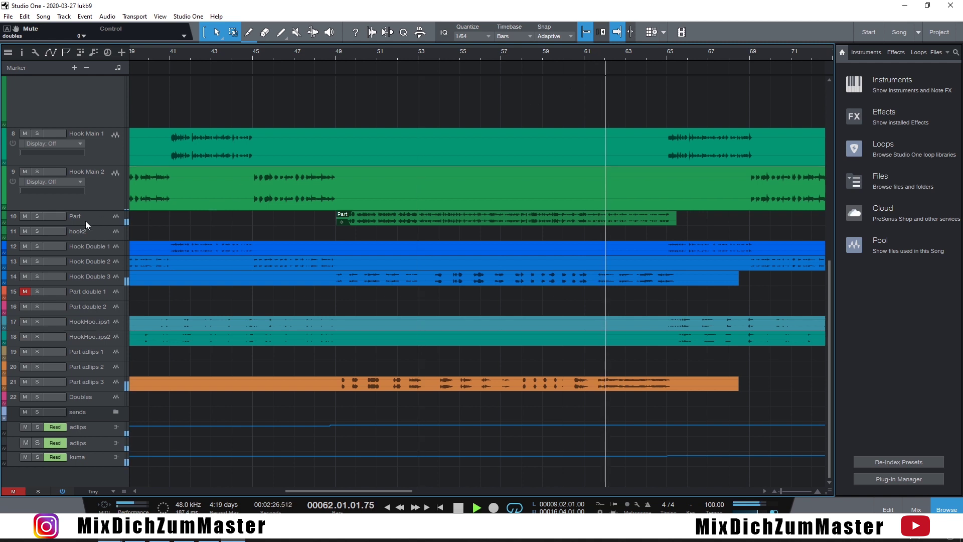
click(35, 216)
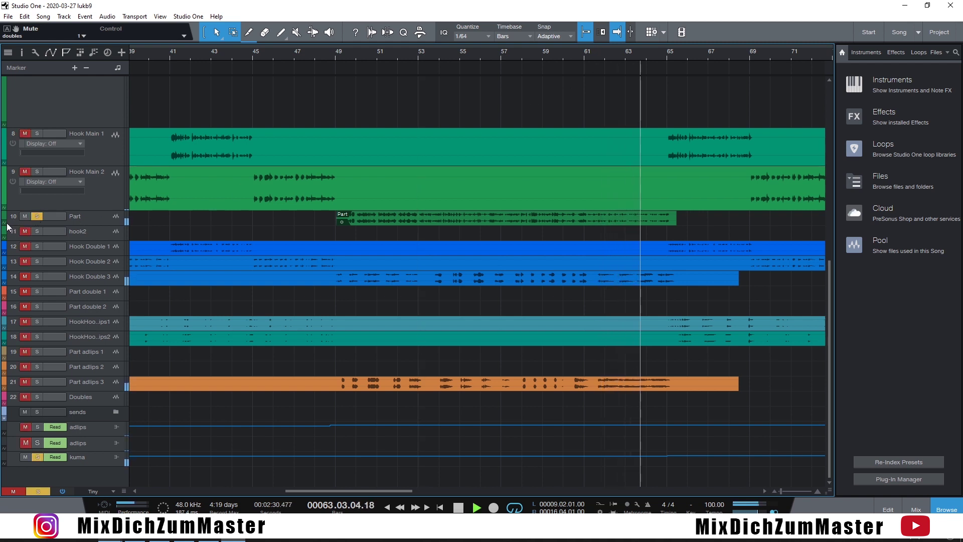
Expand the Part track's automation, stop playback, inspect the Degrader bypass envelope, and collapse the lanes again
key(a)
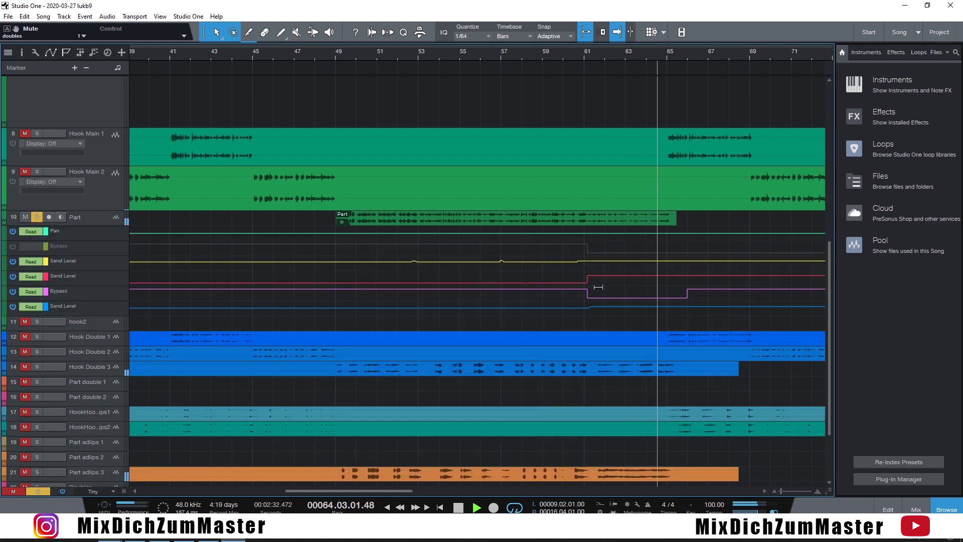
key(space)
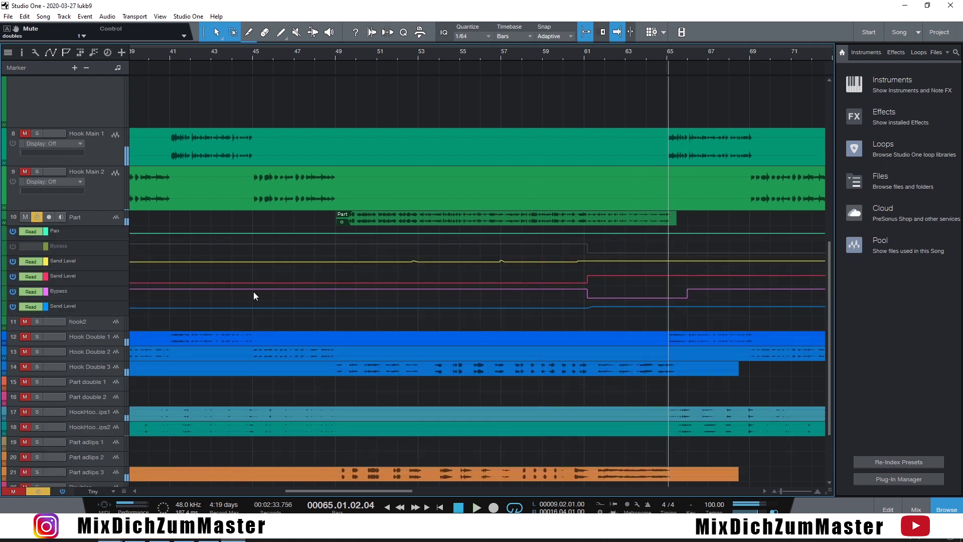
click(115, 292)
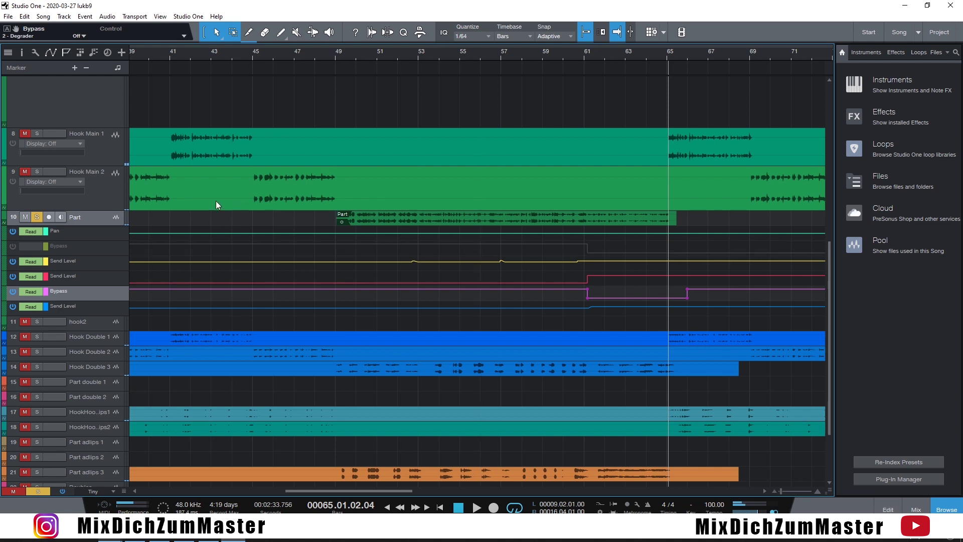
click(5, 225)
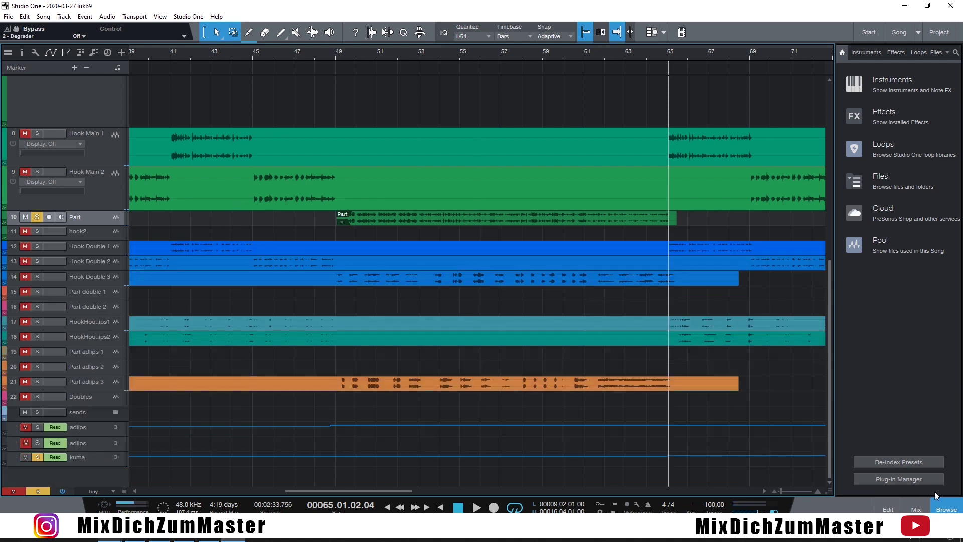
Inspect the Degrader insert on the Part channel in the mixer, close it, and return to the arrangement
click(918, 509)
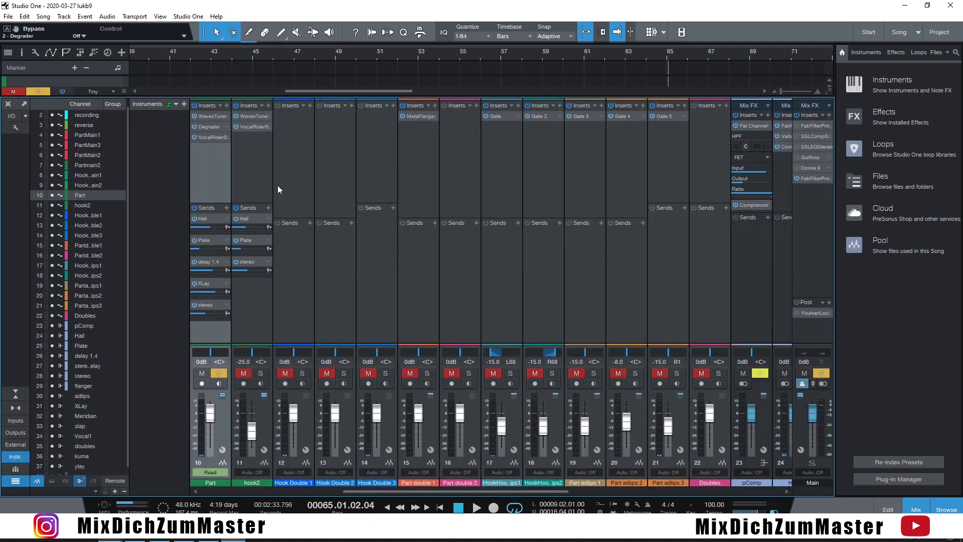
scroll(365, 492, left, 4)
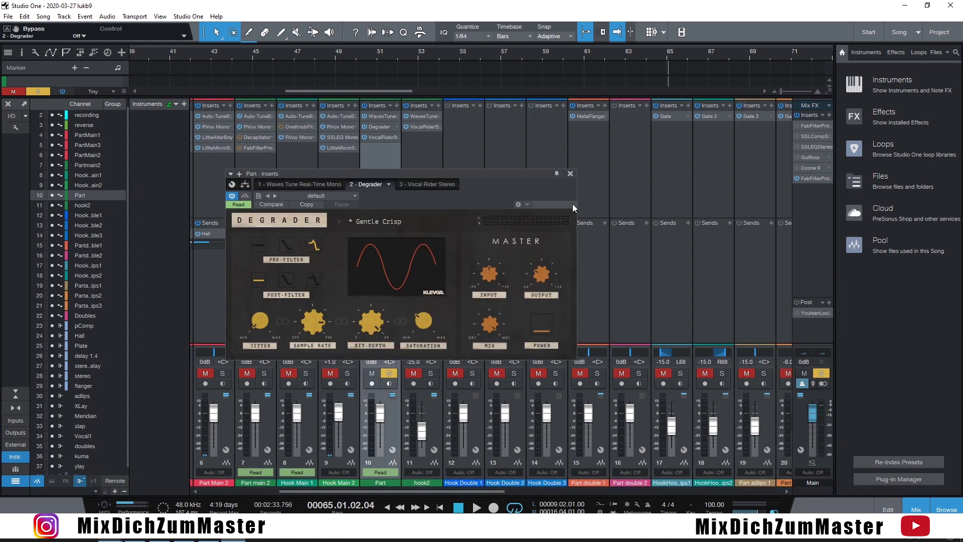
click(571, 174)
click(925, 511)
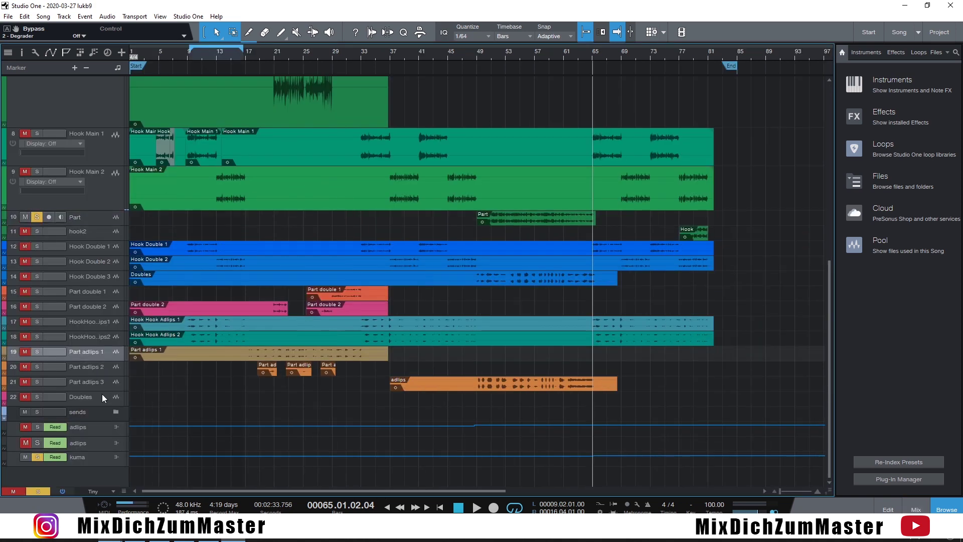
Highlight the doubles and adlips tracks from Part adlips 3 up to Hook Double 1, and briefly view the mixer channels
shift+click(103, 384)
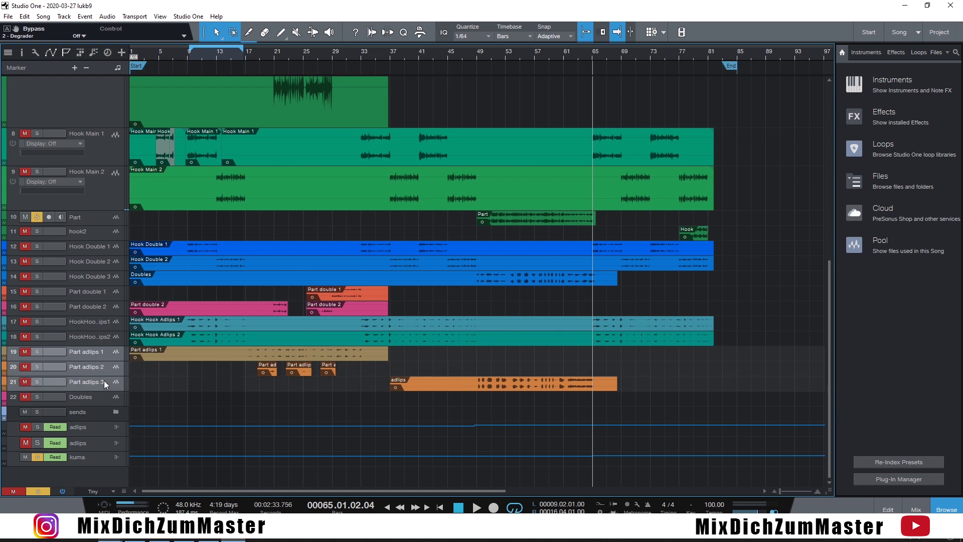
shift+click(108, 323)
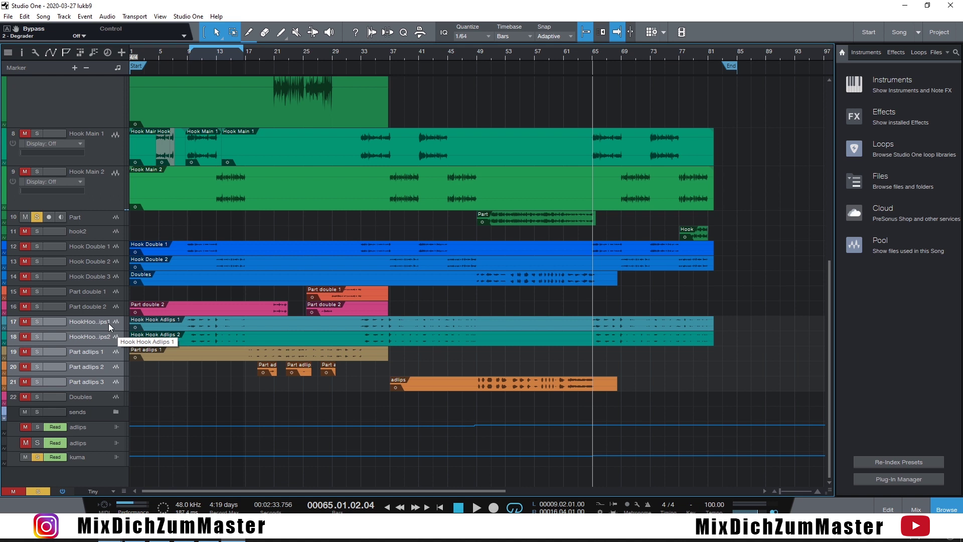
shift+click(106, 292)
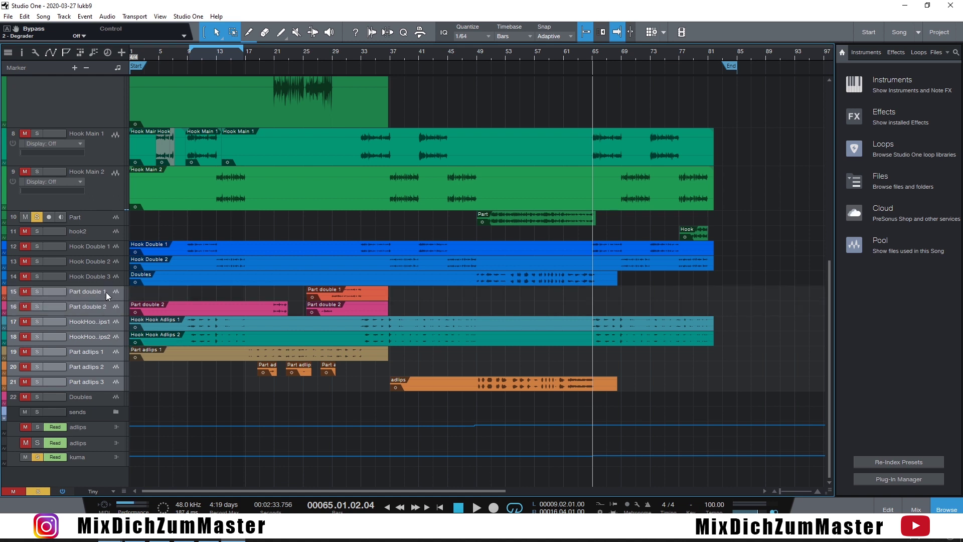
shift+click(106, 249)
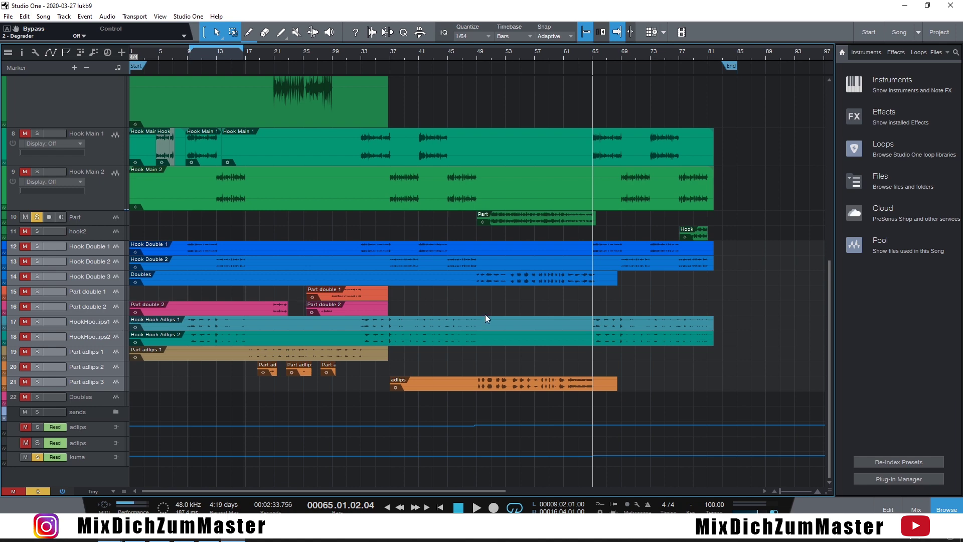
key(F3)
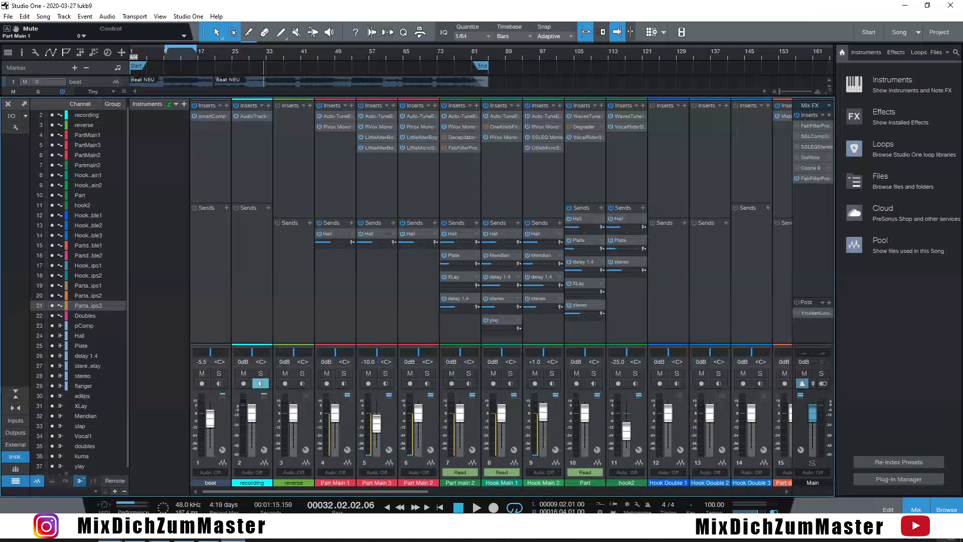
key(F3)
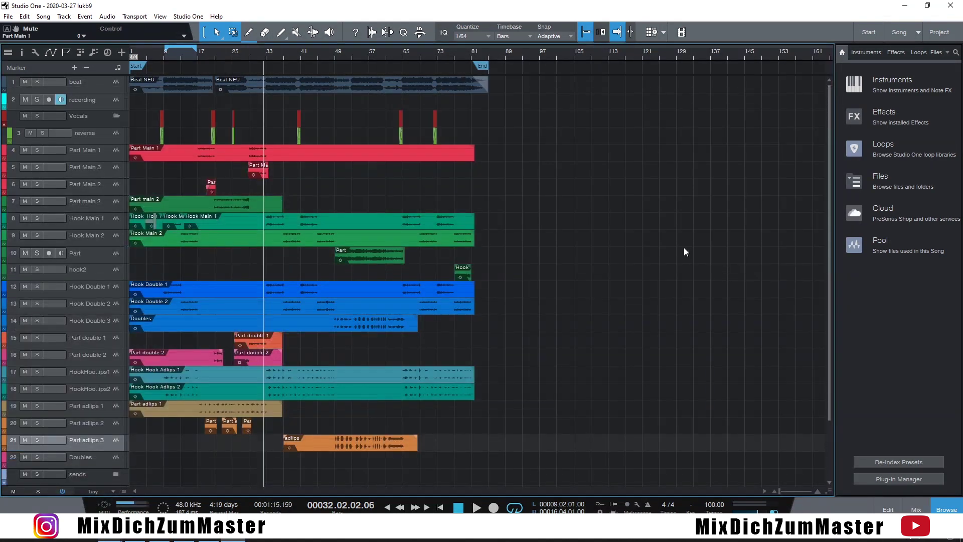